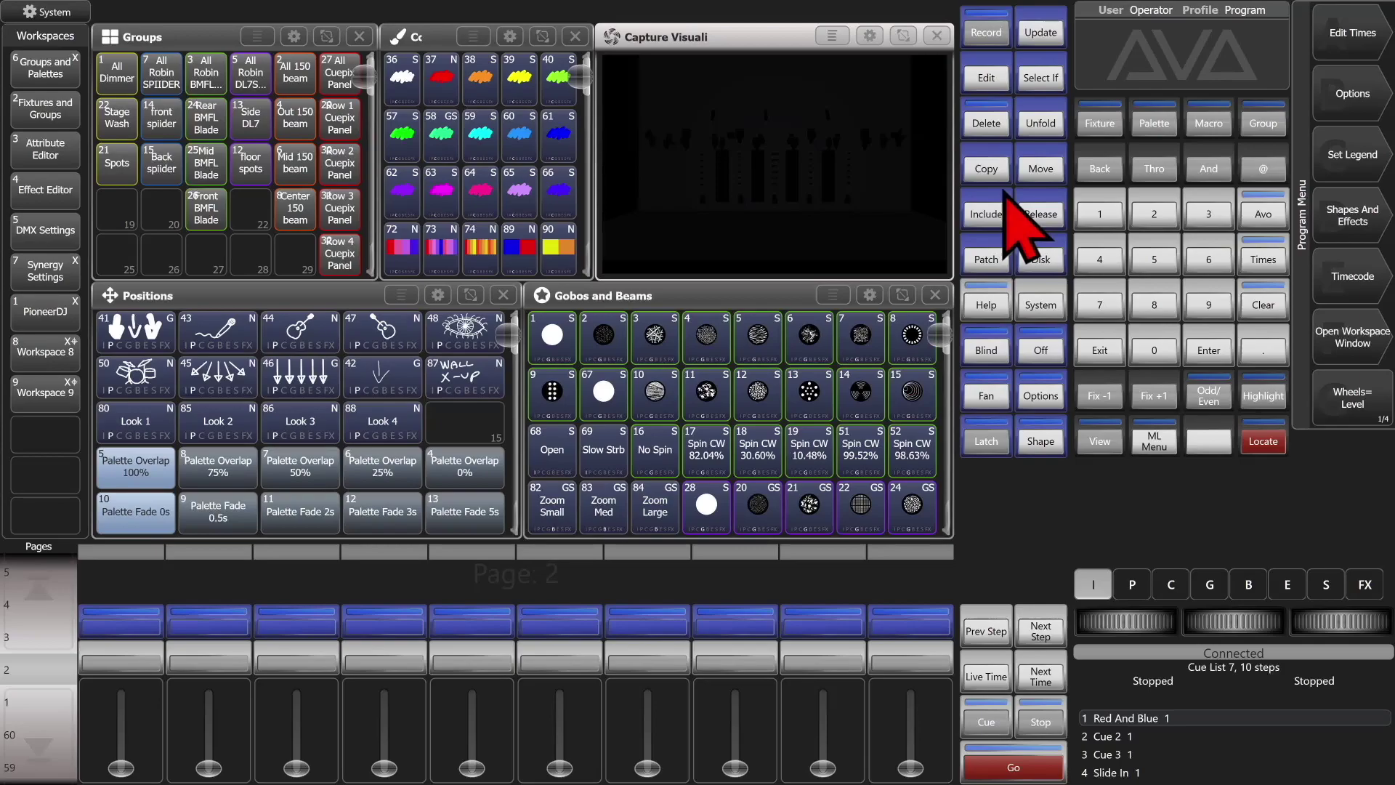
Create a new pixel map effect for the All Cuepix Panel group
{"action": "left_click", "coordinate": [339, 91]}
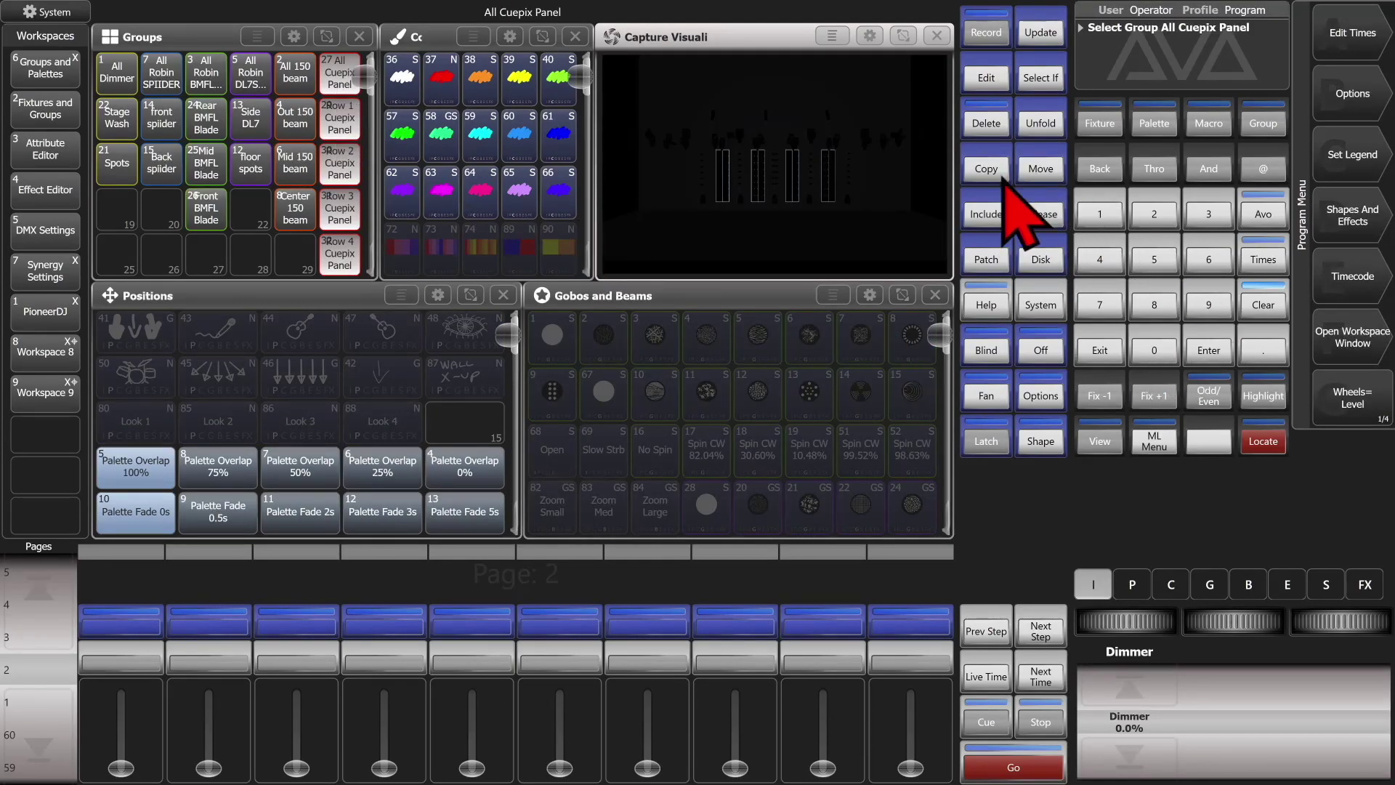
{"action": "left_click", "coordinate": [1373, 215]}
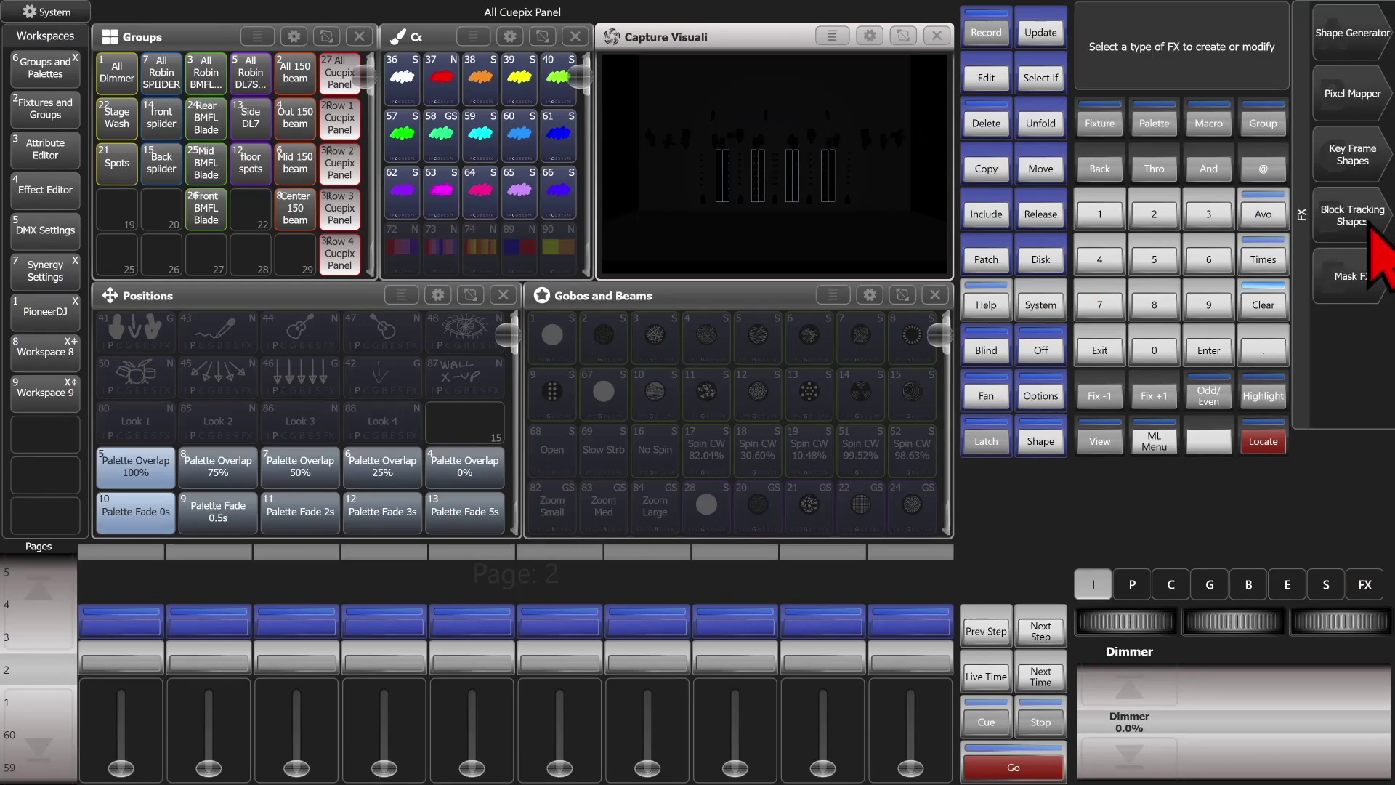
{"action": "left_click", "coordinate": [1369, 93]}
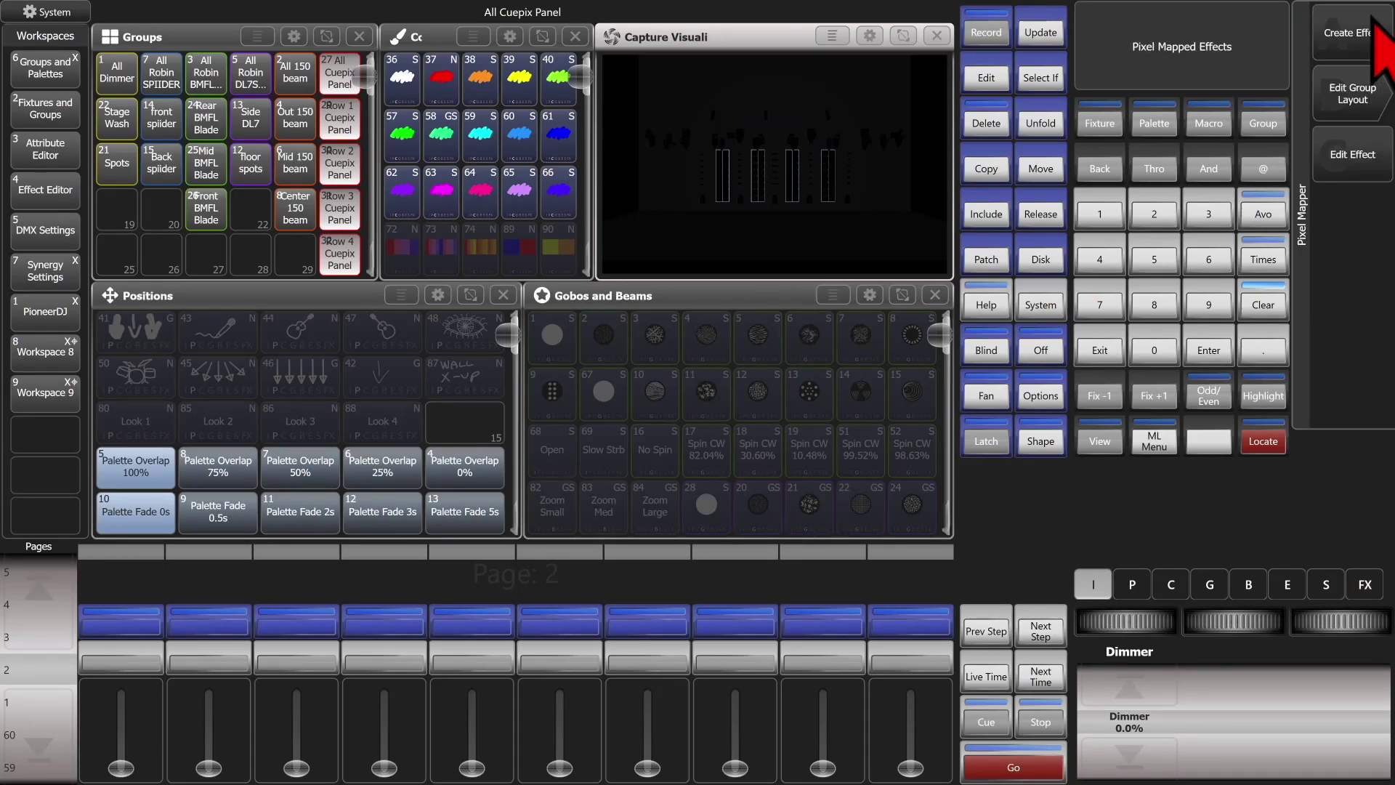
{"action": "left_click", "coordinate": [1365, 49]}
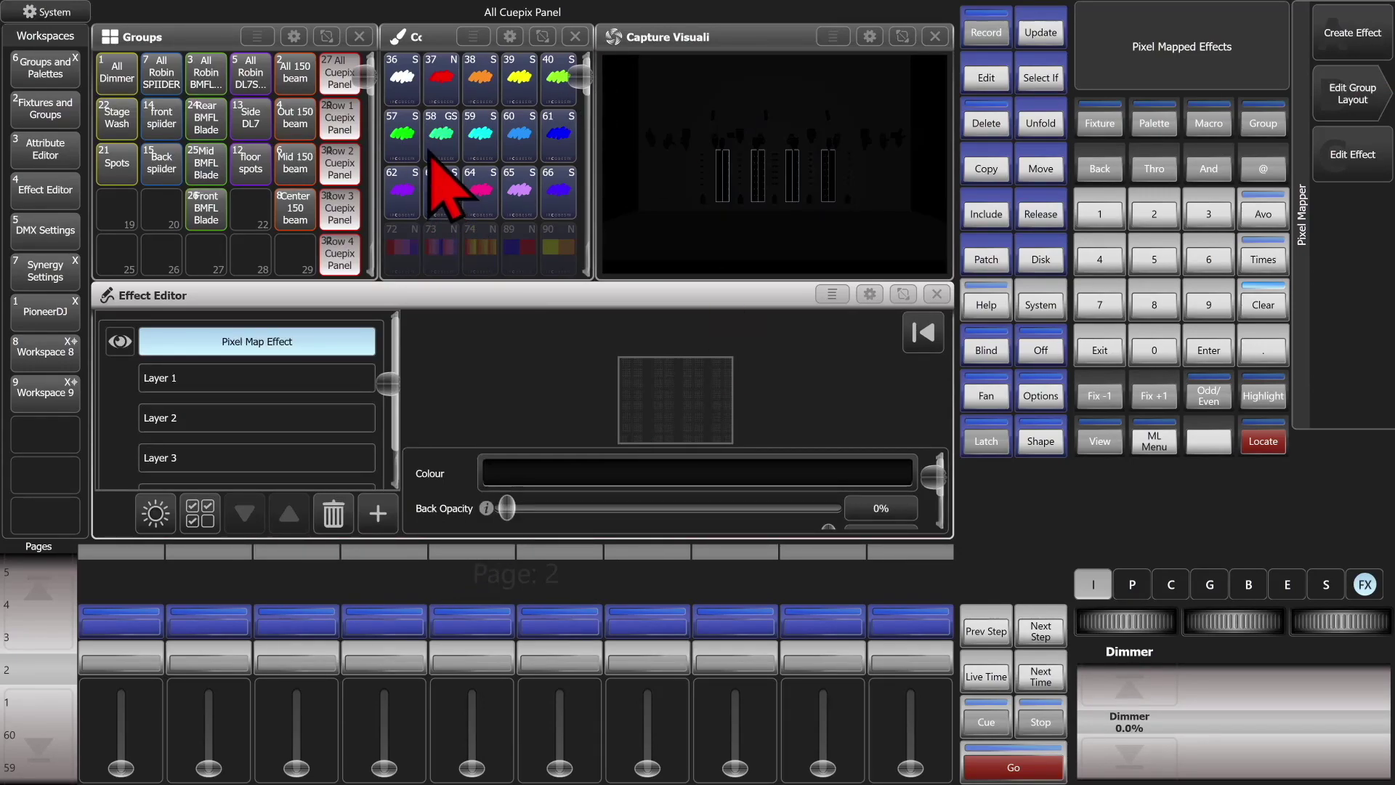
Add a Swirl element to Layer 1 of the pixel map effect and set its zoom to 256%
{"action": "left_click", "coordinate": [314, 380]}
{"action": "left_click", "coordinate": [378, 514]}
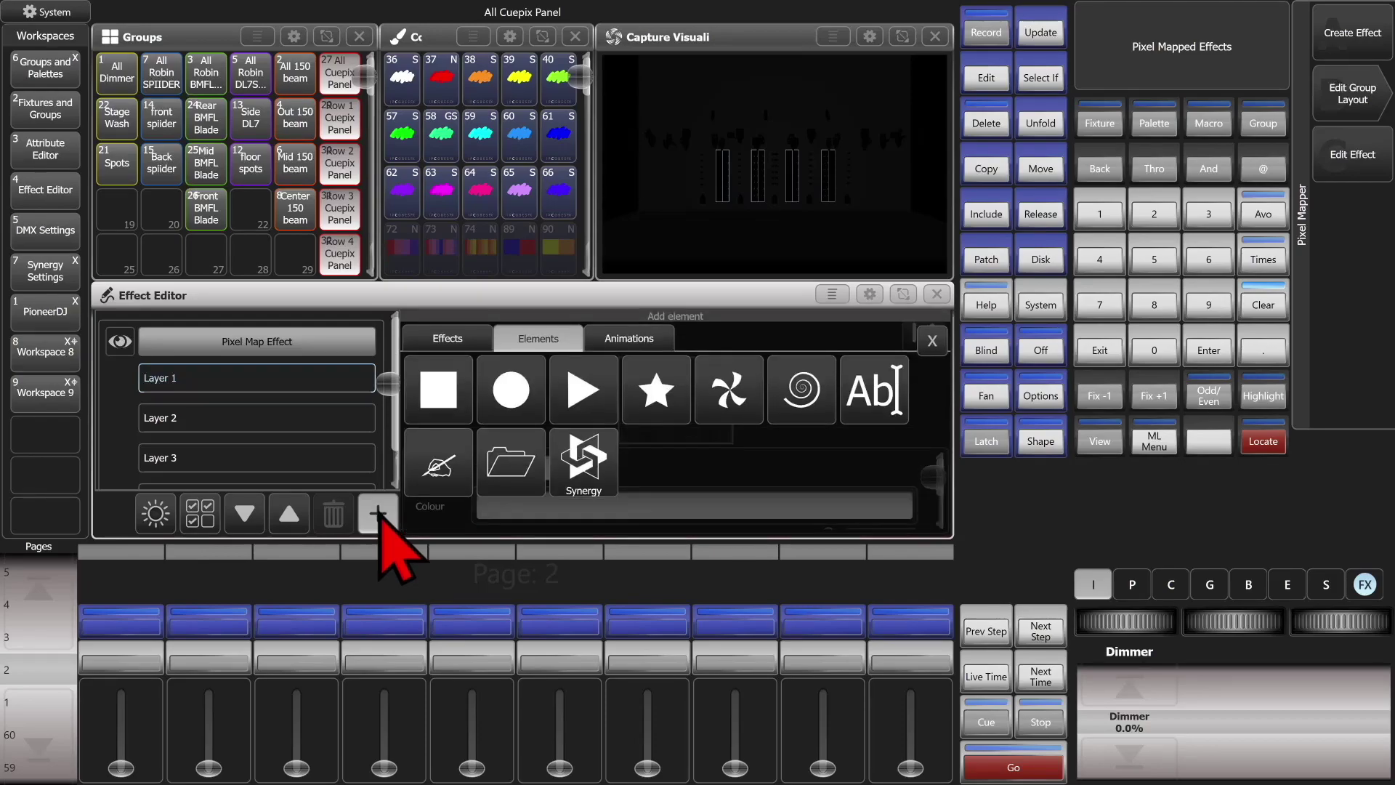
{"action": "left_click", "coordinate": [712, 407]}
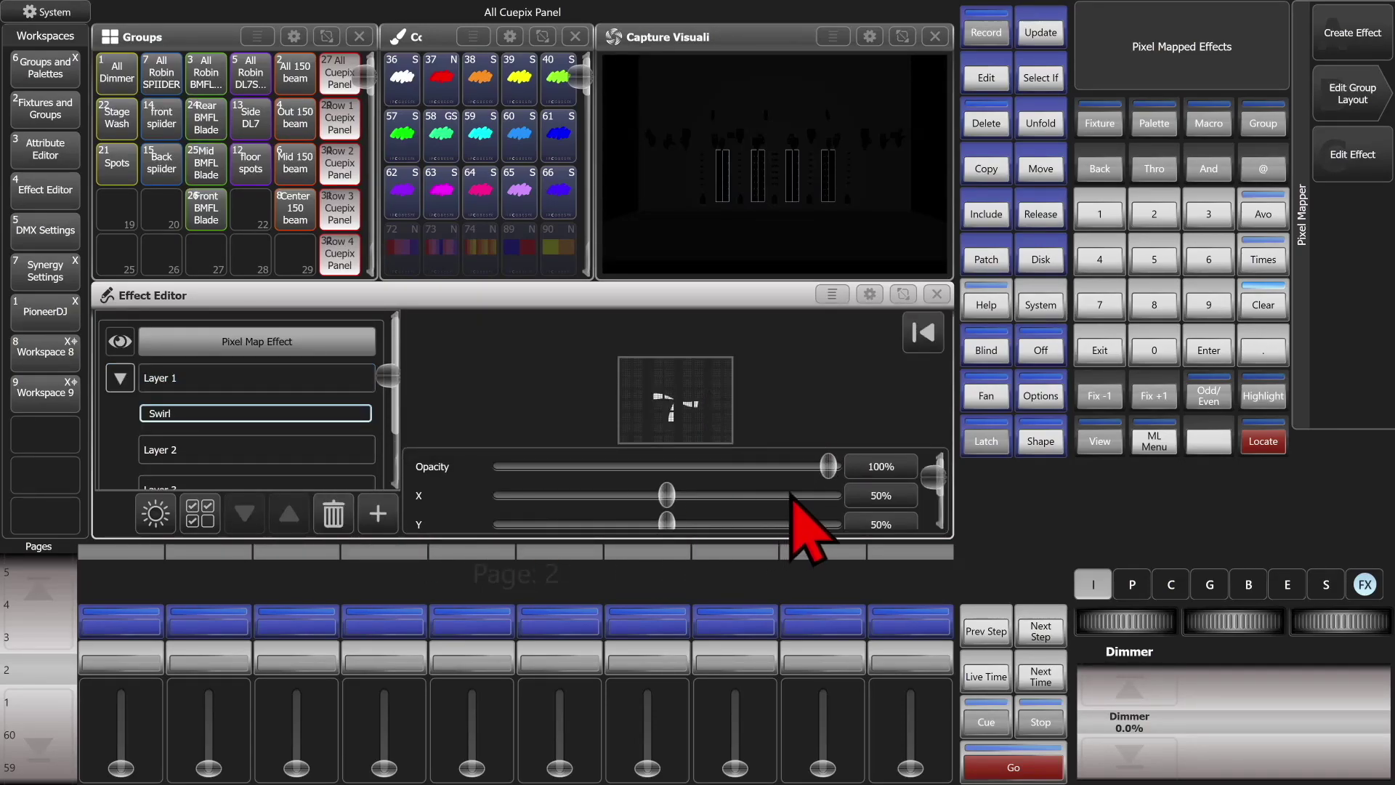
{"action": "scroll", "coordinate": [792, 494], "scroll_direction": "down", "scroll_amount": 3}
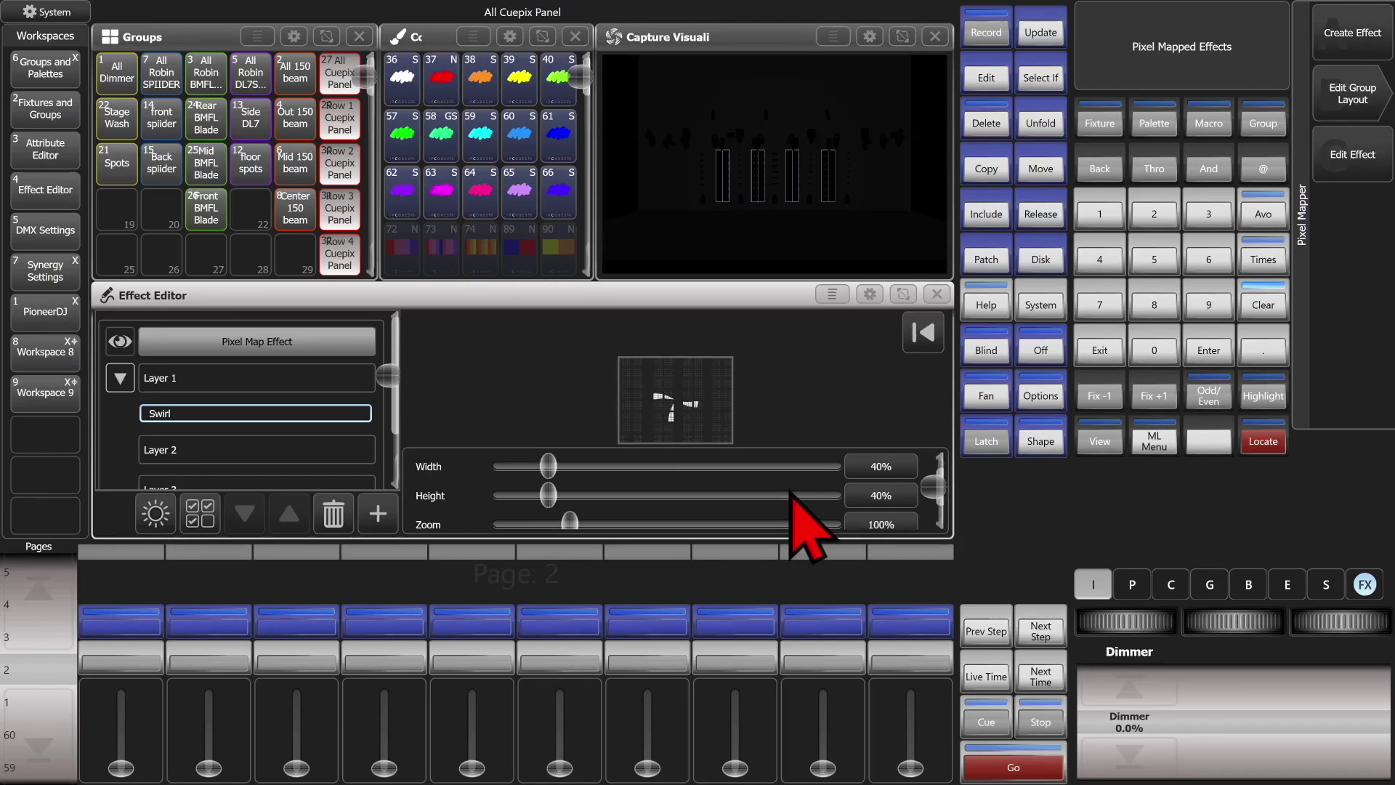
{"action": "left_click_drag", "start_coordinate": [569, 524], "coordinate": [682, 534]}
Add a Spin animation to the Swirl element and bring the panels' dimmer to full
{"action": "left_click", "coordinate": [385, 516]}
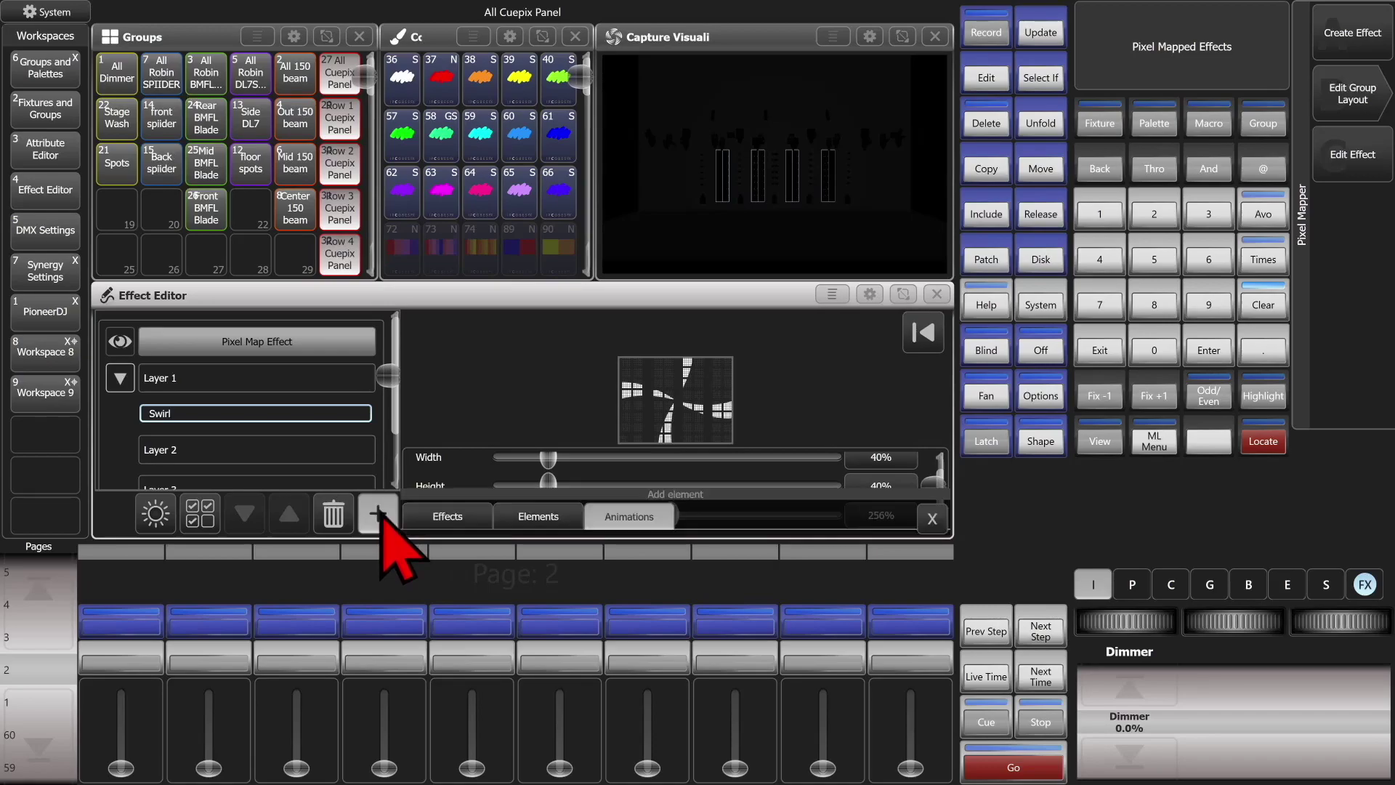
{"action": "left_click", "coordinate": [440, 411]}
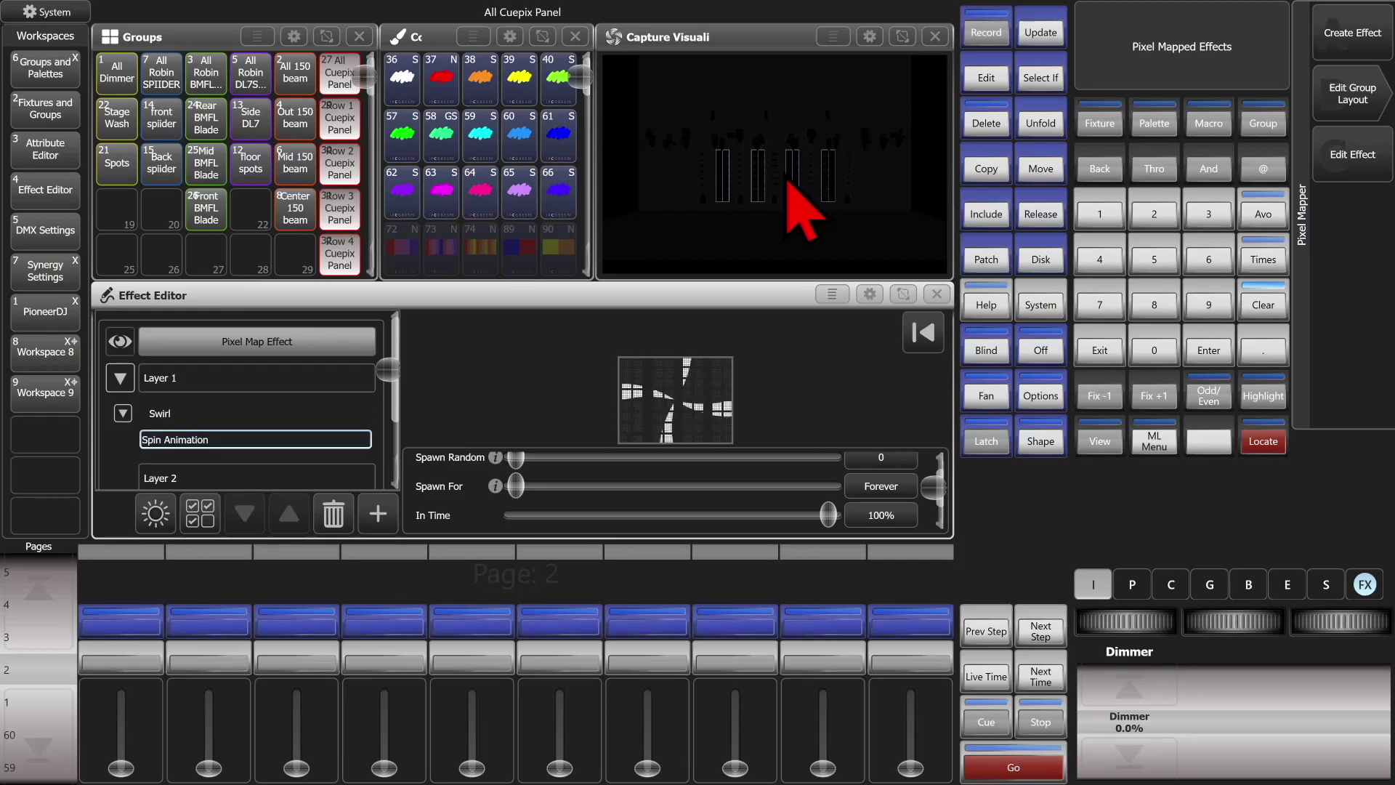
{"action": "left_click", "coordinate": [157, 517]}
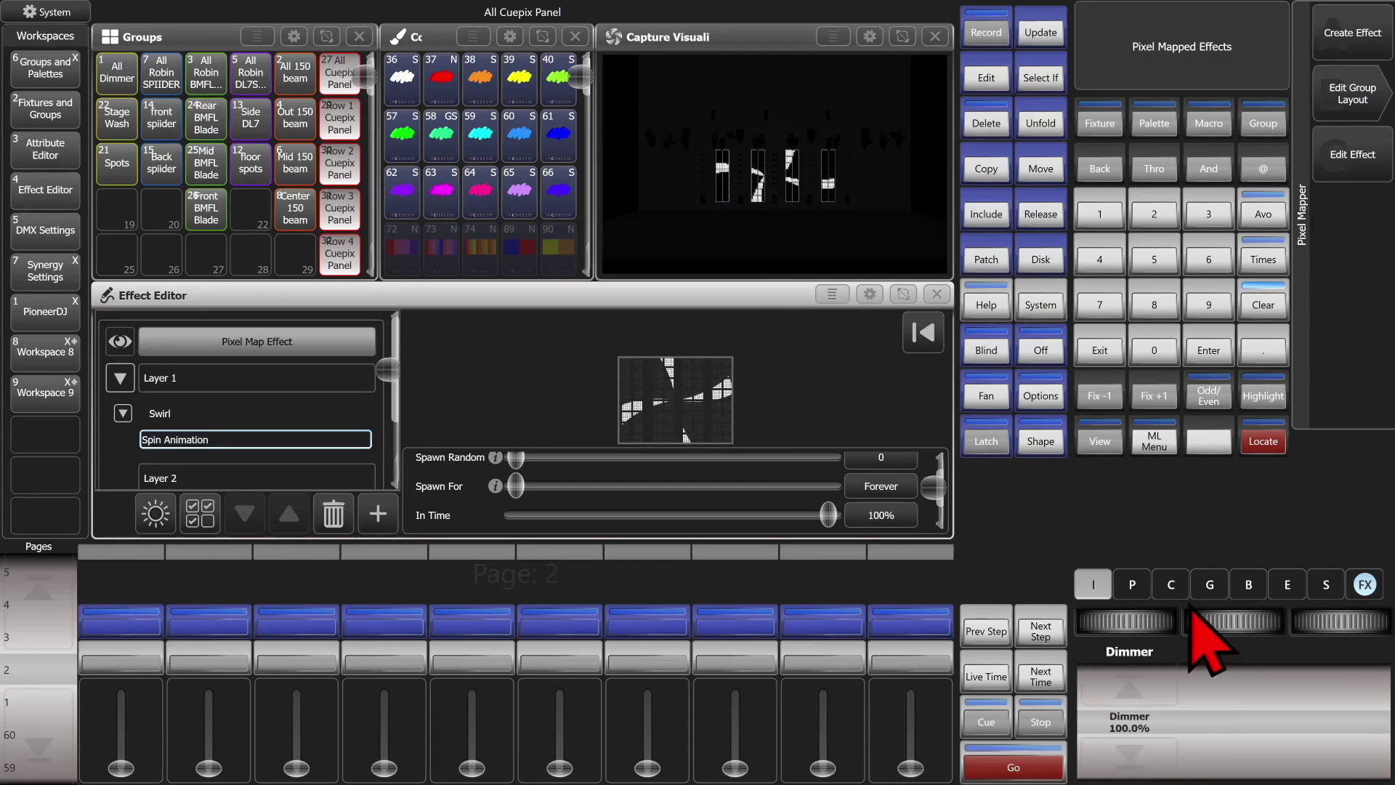
View the colour attributes and record the effect as a cue on the tenth playback in Fixture record mode
{"action": "left_click", "coordinate": [1170, 584]}
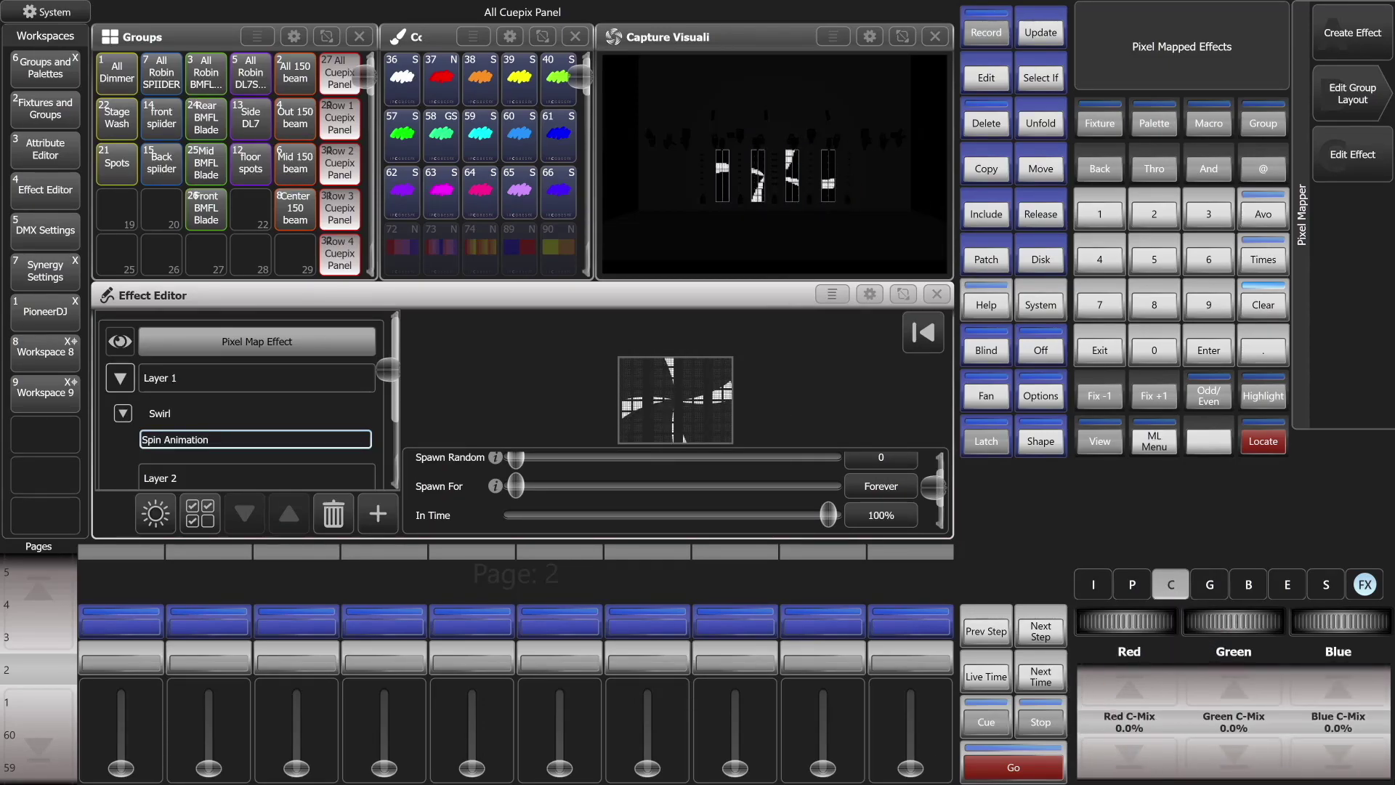
{"action": "left_click", "coordinate": [996, 35]}
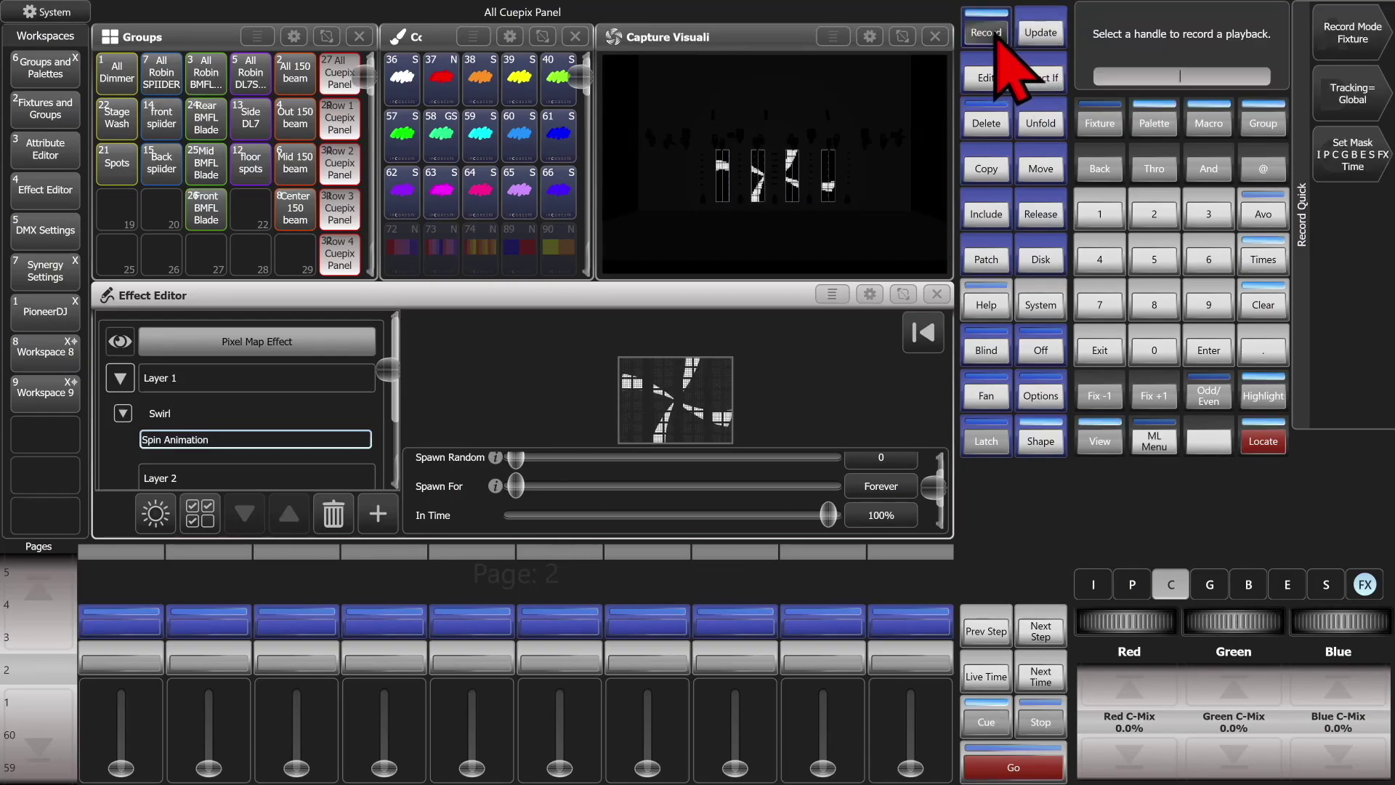
{"action": "left_click", "coordinate": [910, 626]}
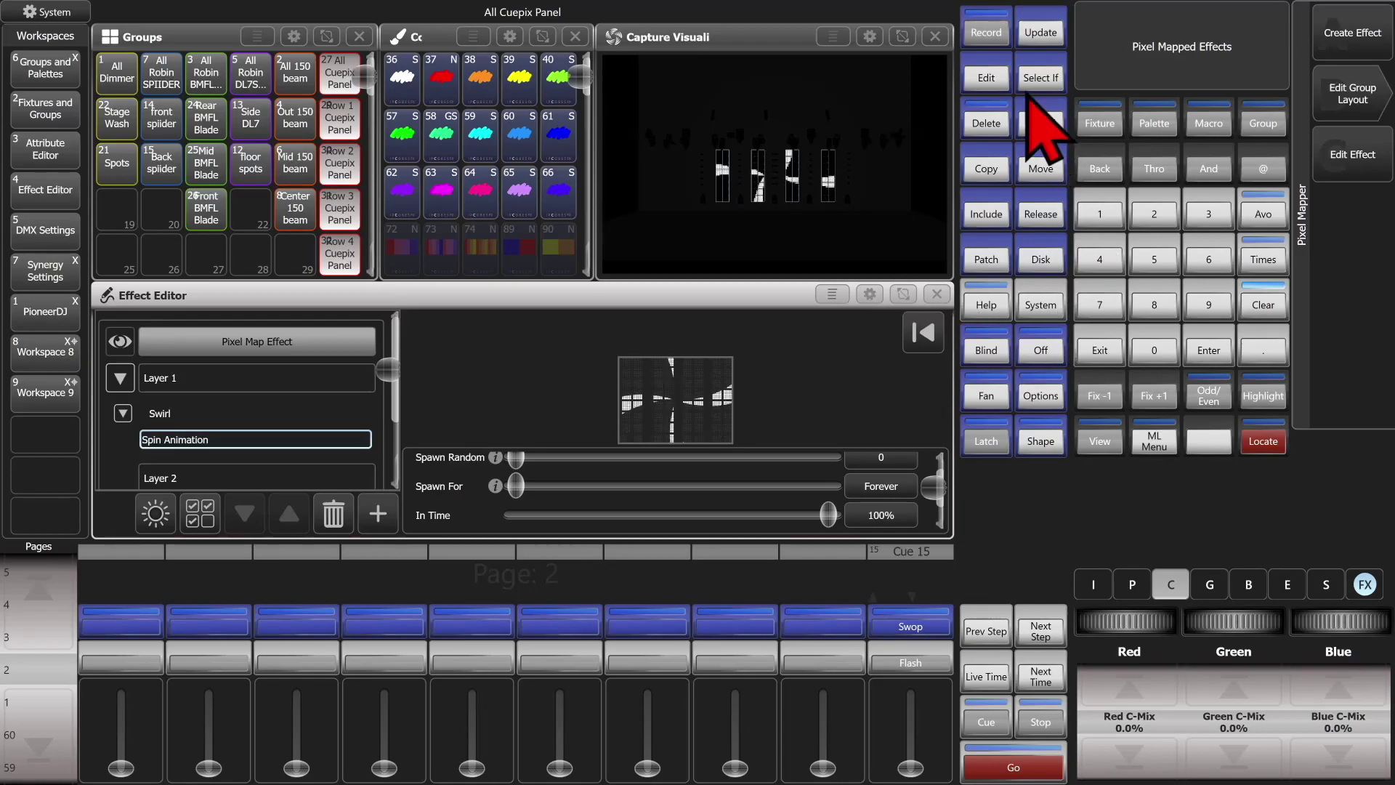
Switch the record mode to Channel and record the same effect as a cue on the ninth playback
{"action": "left_click", "coordinate": [986, 32]}
{"action": "left_click", "coordinate": [1352, 36]}
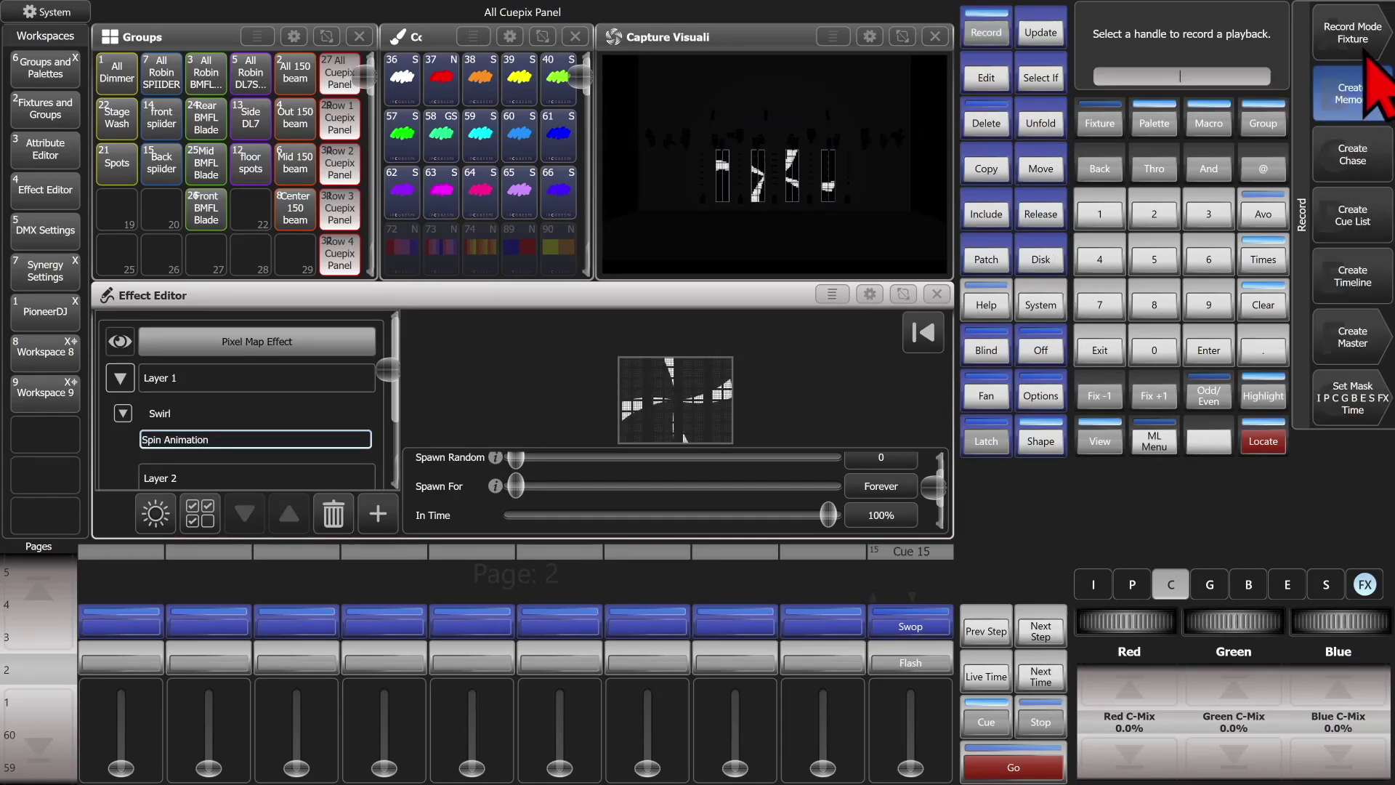
{"action": "left_click", "coordinate": [1349, 40]}
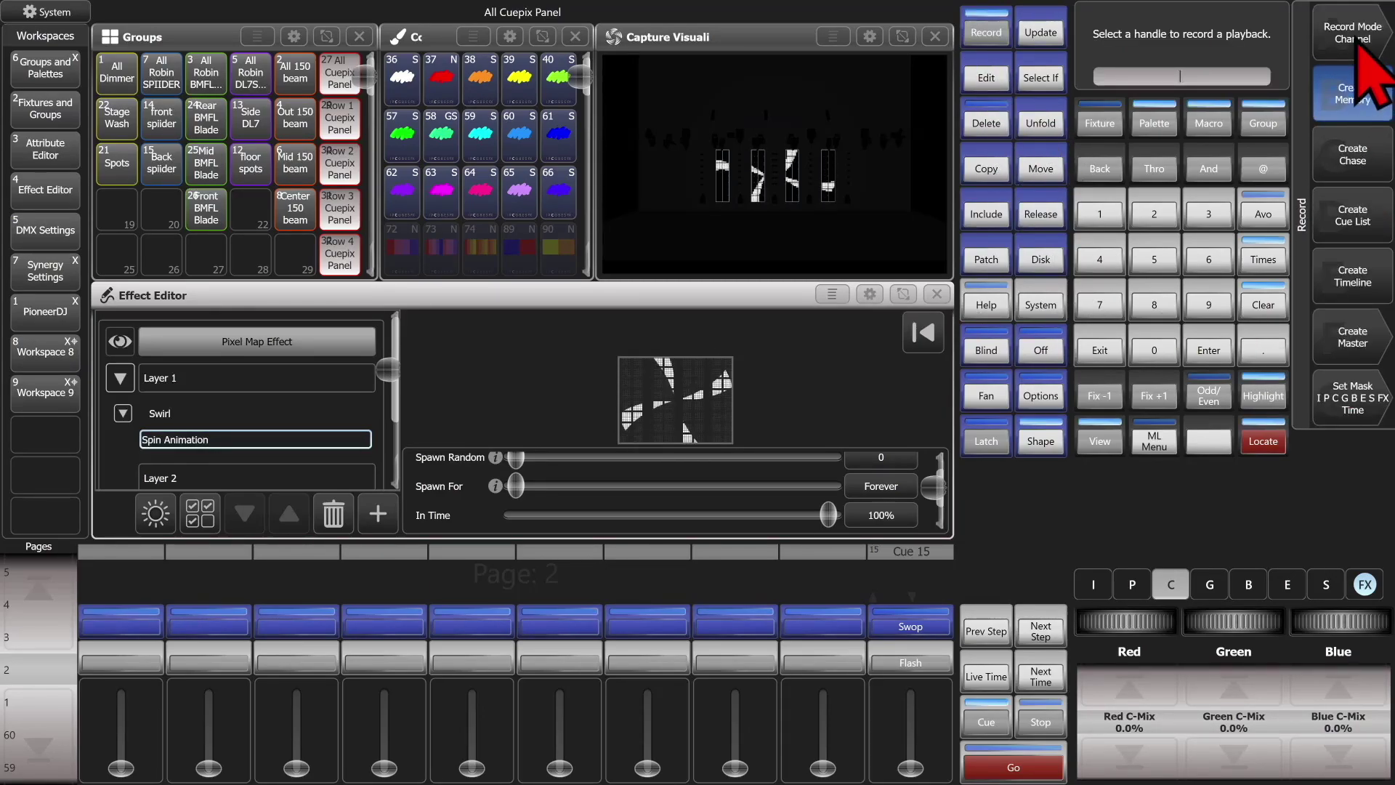
{"action": "left_click", "coordinate": [813, 622]}
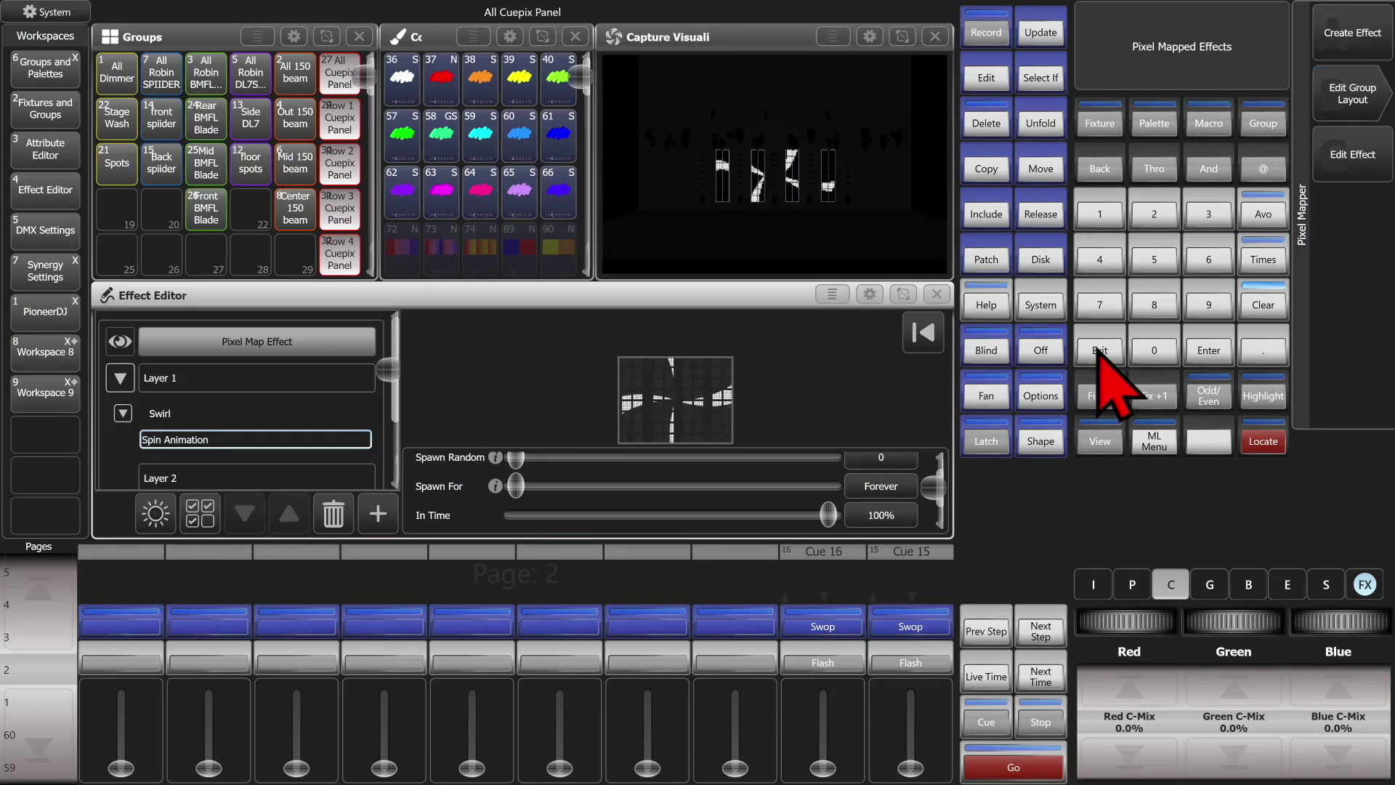
Clear the programmer and test the first recorded cue with the tenth playback's fader
{"action": "left_click", "coordinate": [1253, 305]}
{"action": "left_click", "coordinate": [1253, 305]}
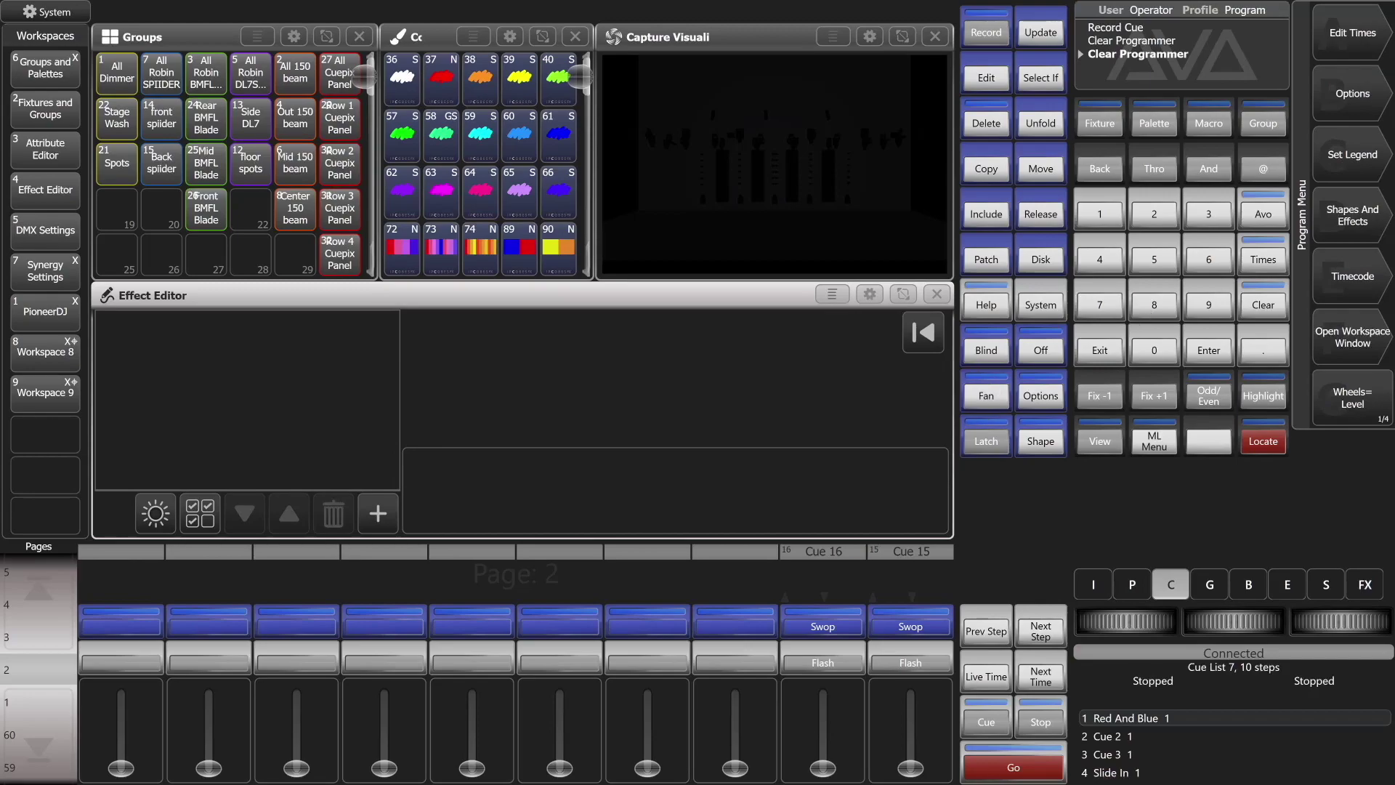
{"action": "mouse_move", "coordinate": [910, 765]}
{"action": "left_mouse_down"}
{"action": "mouse_move", "coordinate": [922, 701]}
{"action": "mouse_move", "coordinate": [914, 770]}
{"action": "left_mouse_up"}
Create another pixel map effect for the All Cuepix Panel group, with a Swirl element zoomed to 234% and a Spin animation
{"action": "left_click", "coordinate": [337, 74]}
{"action": "left_click", "coordinate": [1352, 215]}
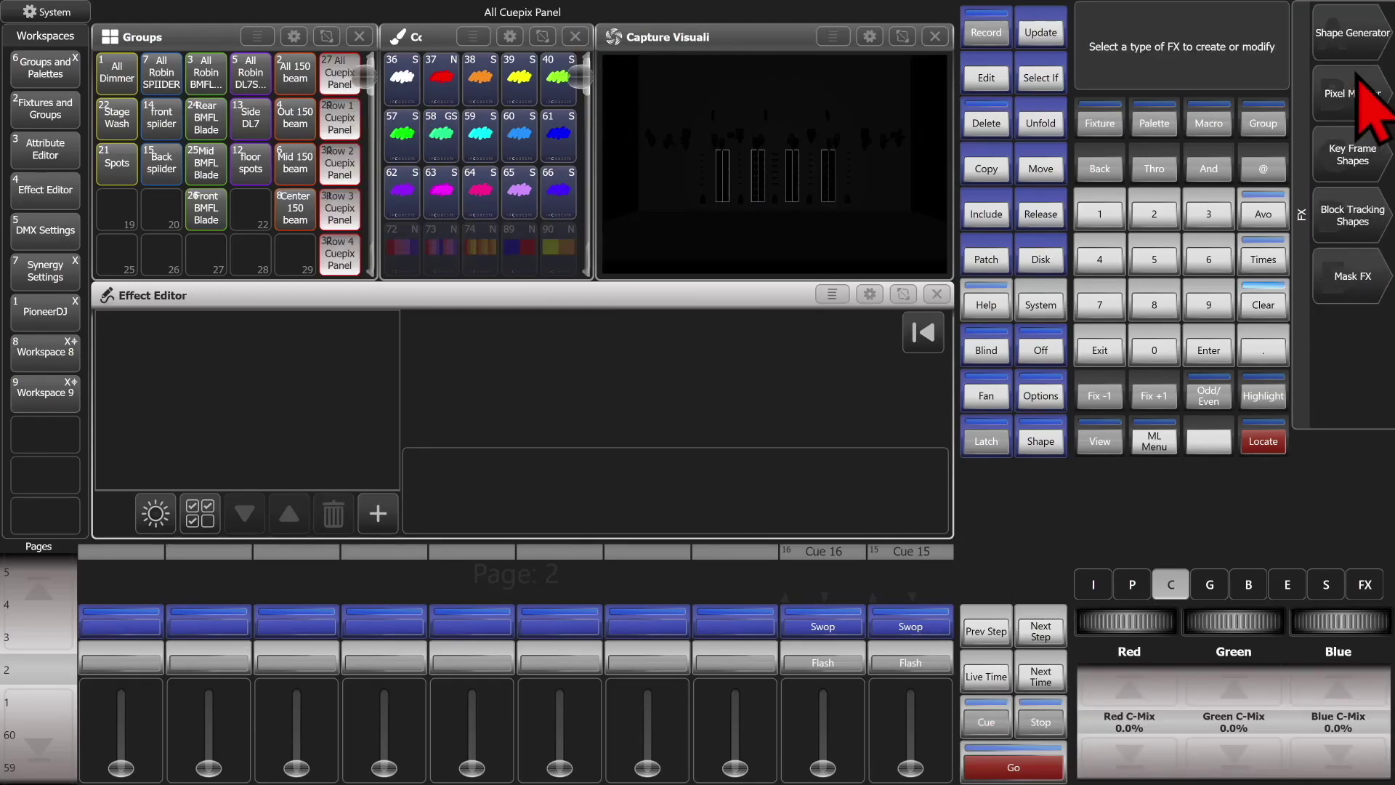
{"action": "left_click", "coordinate": [1352, 93]}
{"action": "left_click", "coordinate": [378, 513]}
{"action": "left_click", "coordinate": [709, 411]}
{"action": "left_click_drag", "start_coordinate": [596, 515], "coordinate": [656, 514]}
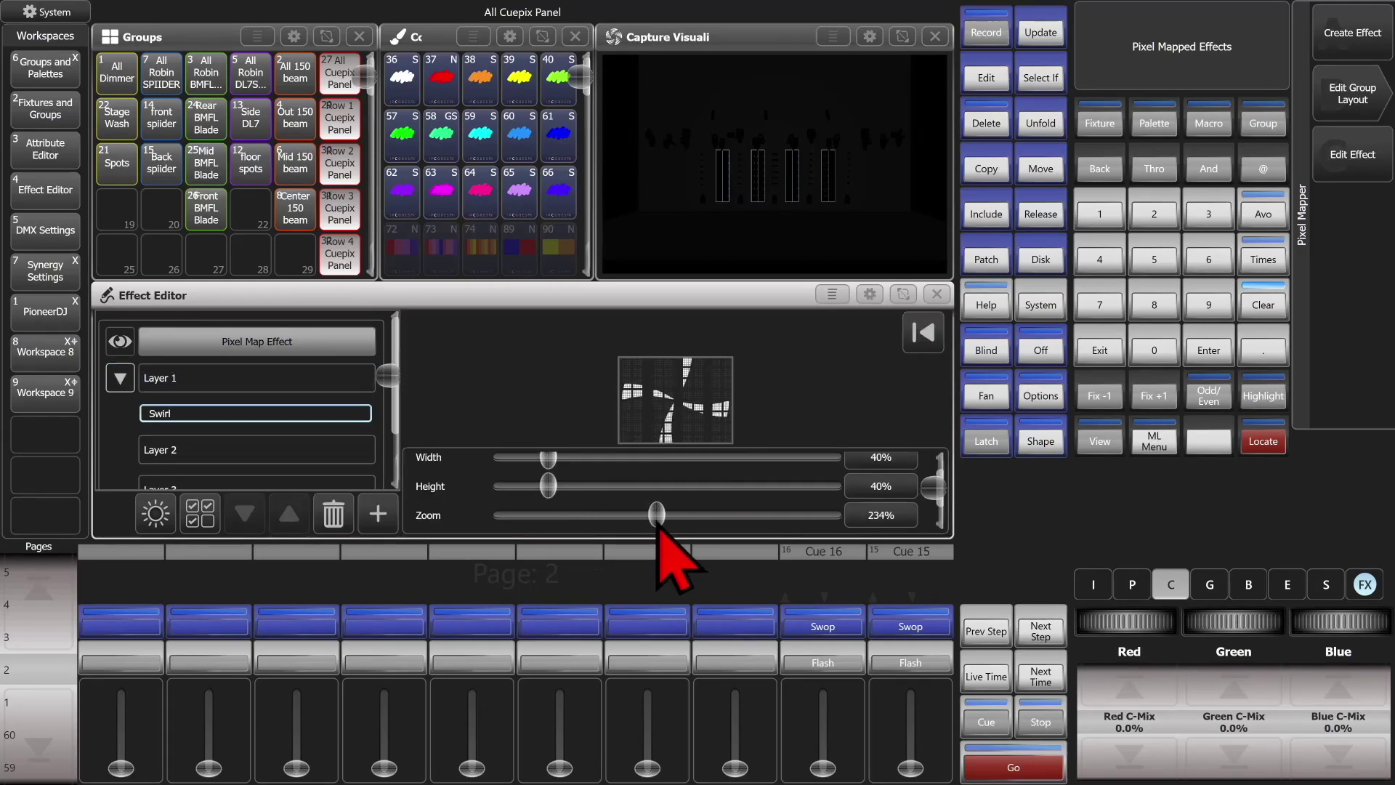
{"action": "left_click", "coordinate": [377, 514]}
{"action": "left_click", "coordinate": [506, 380]}
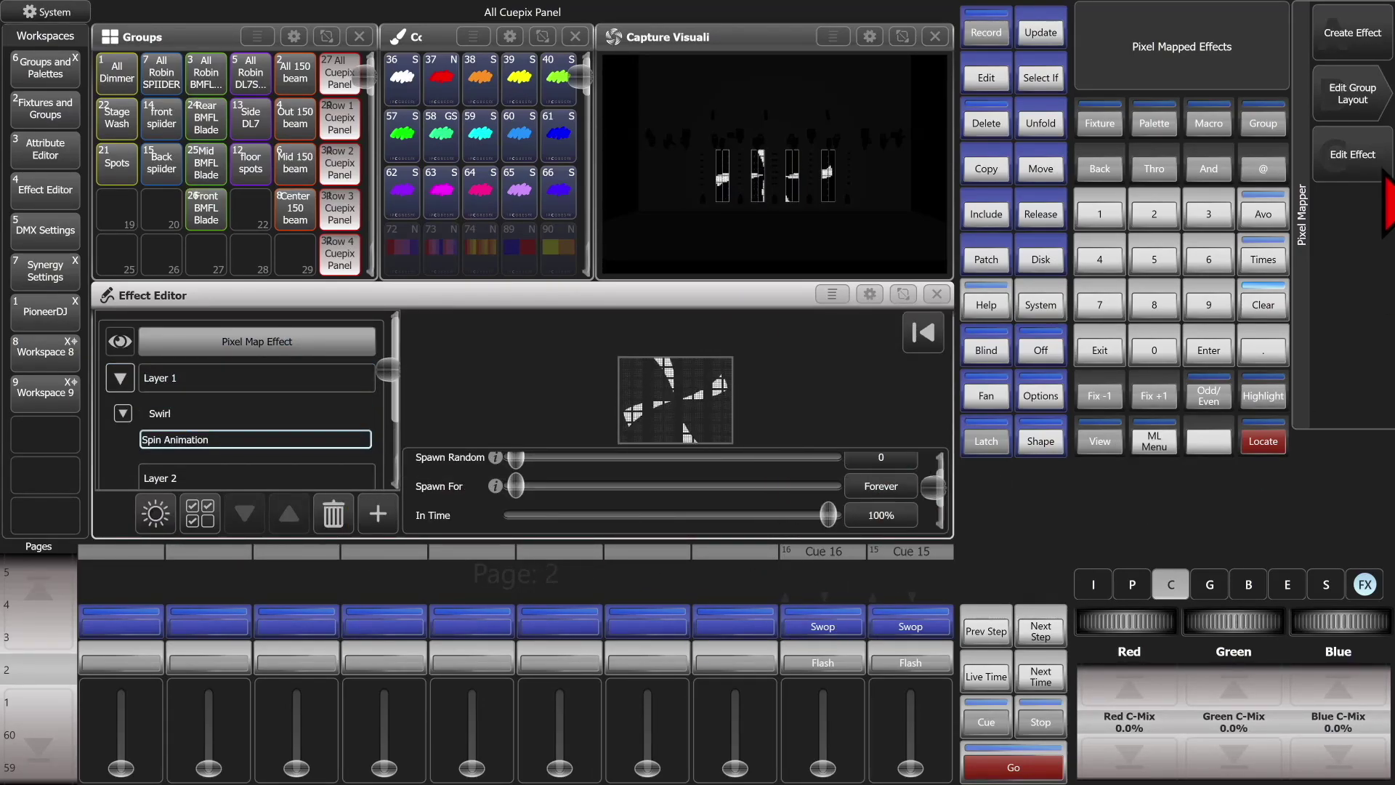
Bring the panels' Dimmer attribute into the programmer at its current level using Touch
{"action": "left_click", "coordinate": [1097, 590]}
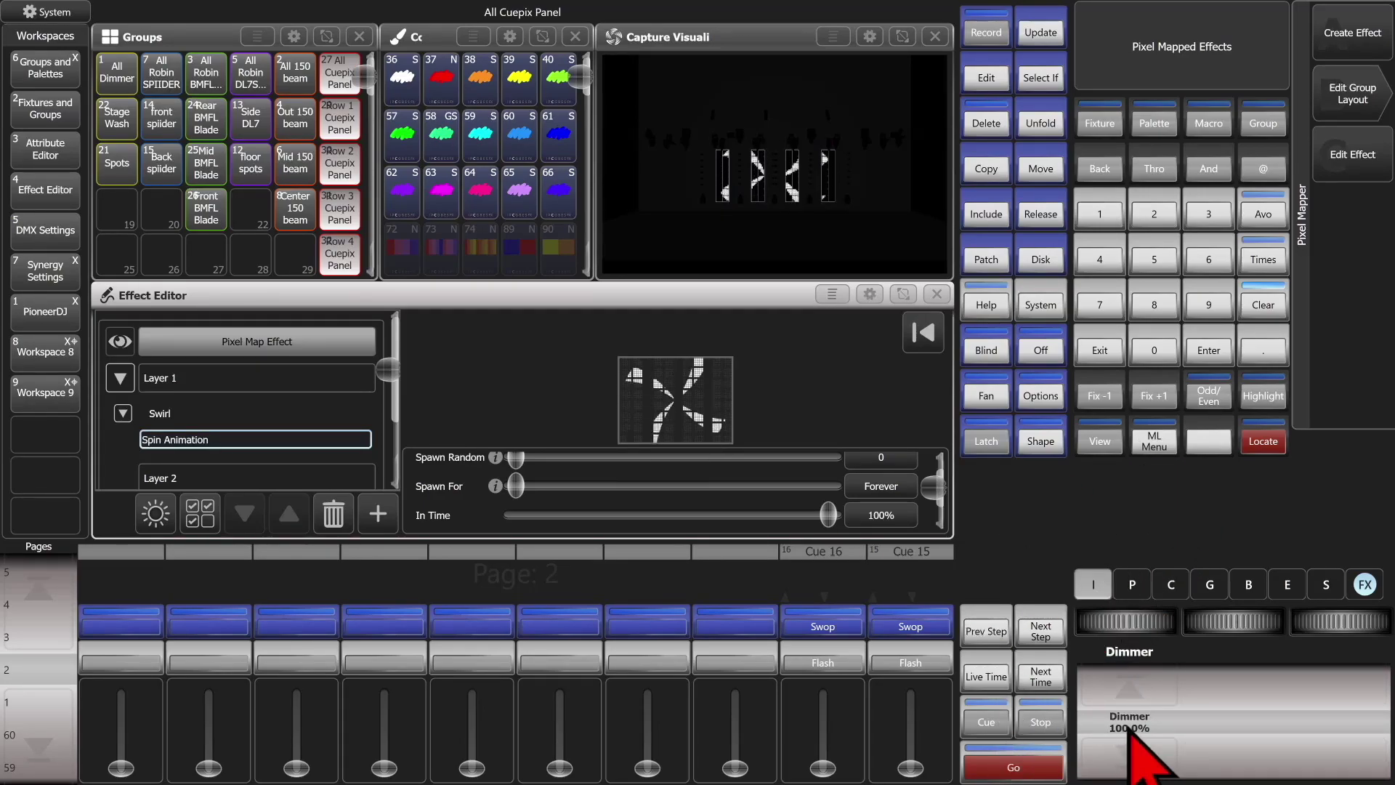
{"action": "left_click", "coordinate": [1130, 730]}
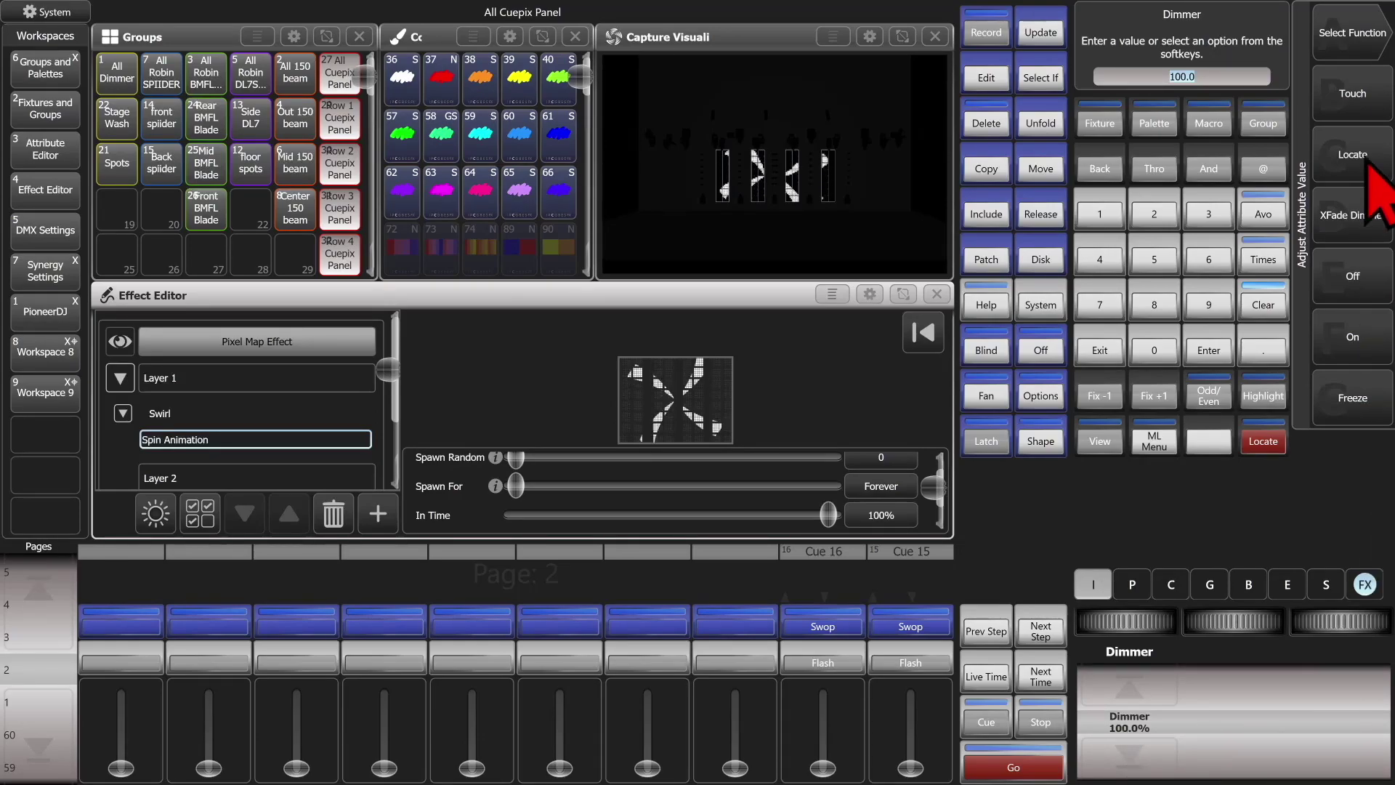
{"action": "left_click", "coordinate": [1350, 93]}
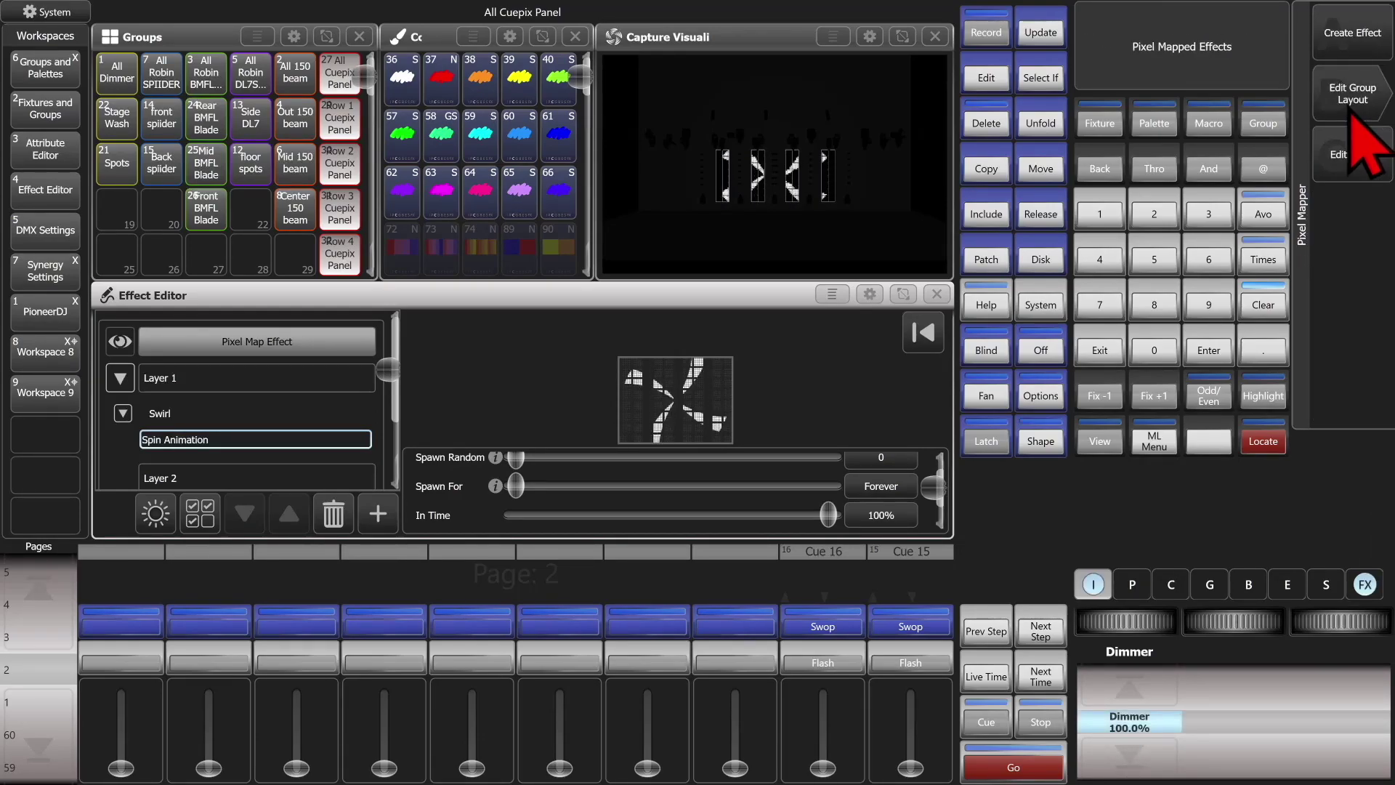
Bring the panels' Red, Green and Blue colour-mix attributes into the programmer at their current levels using Touch
{"action": "left_click", "coordinate": [1171, 584]}
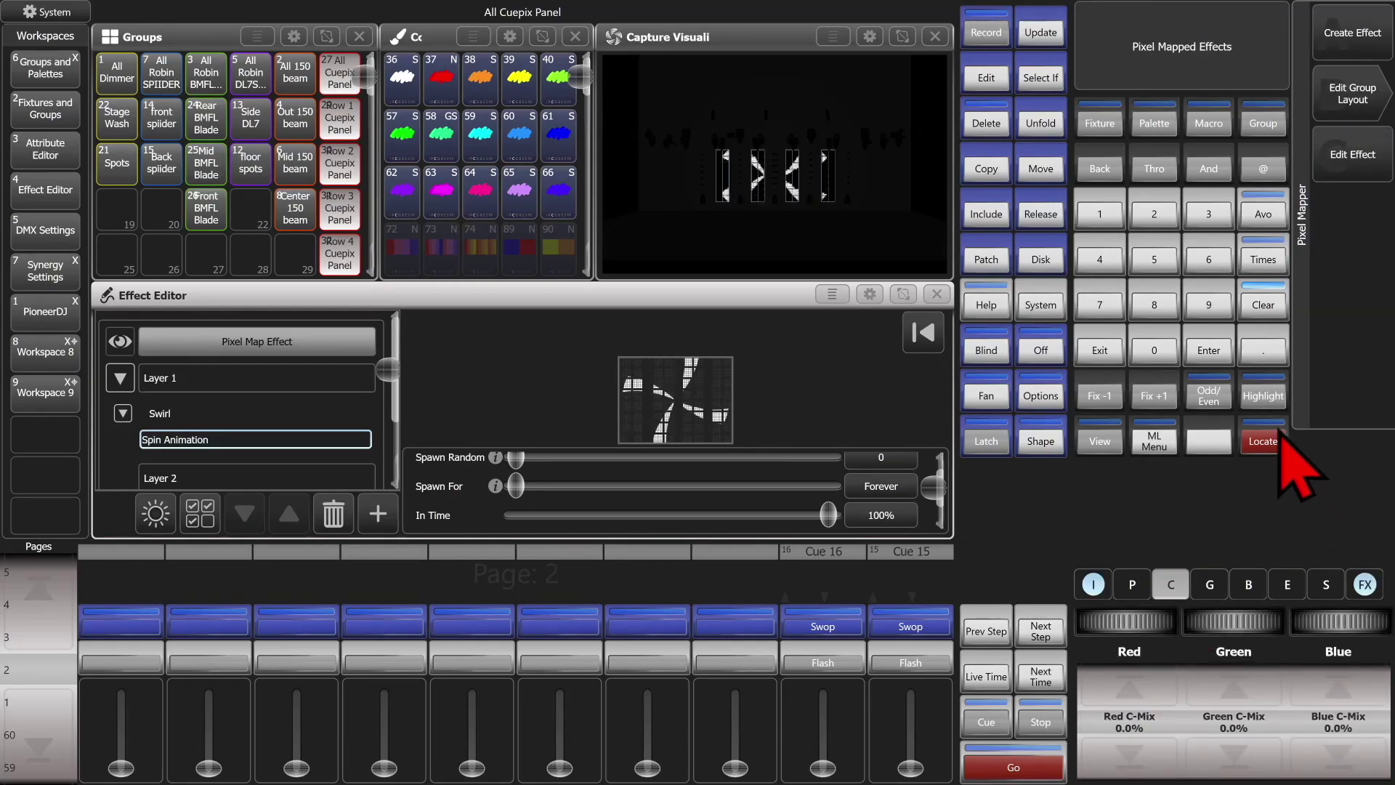
{"action": "left_click", "coordinate": [1129, 730]}
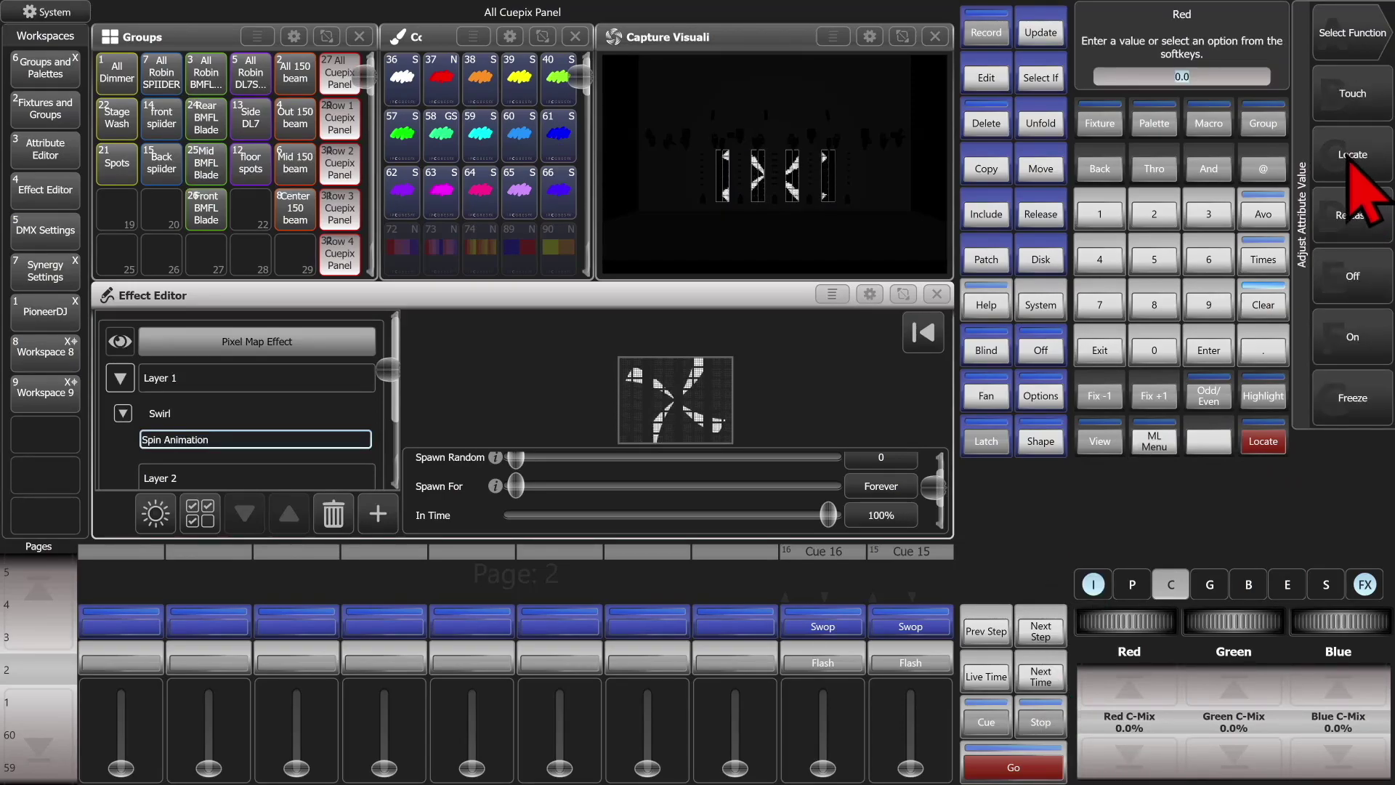
{"action": "left_click", "coordinate": [1353, 93]}
{"action": "left_click", "coordinate": [1249, 723]}
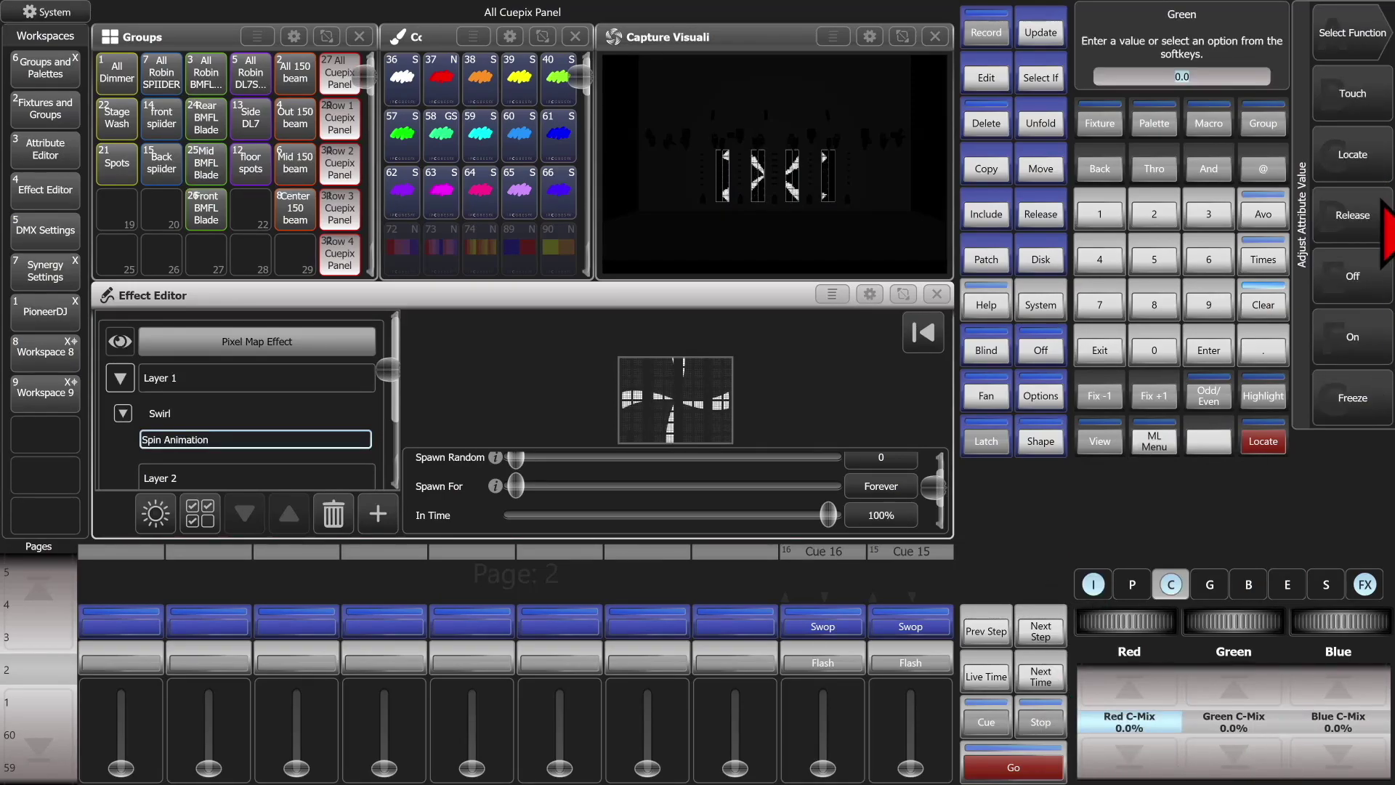
{"action": "left_click", "coordinate": [1353, 93]}
{"action": "left_click", "coordinate": [1340, 732]}
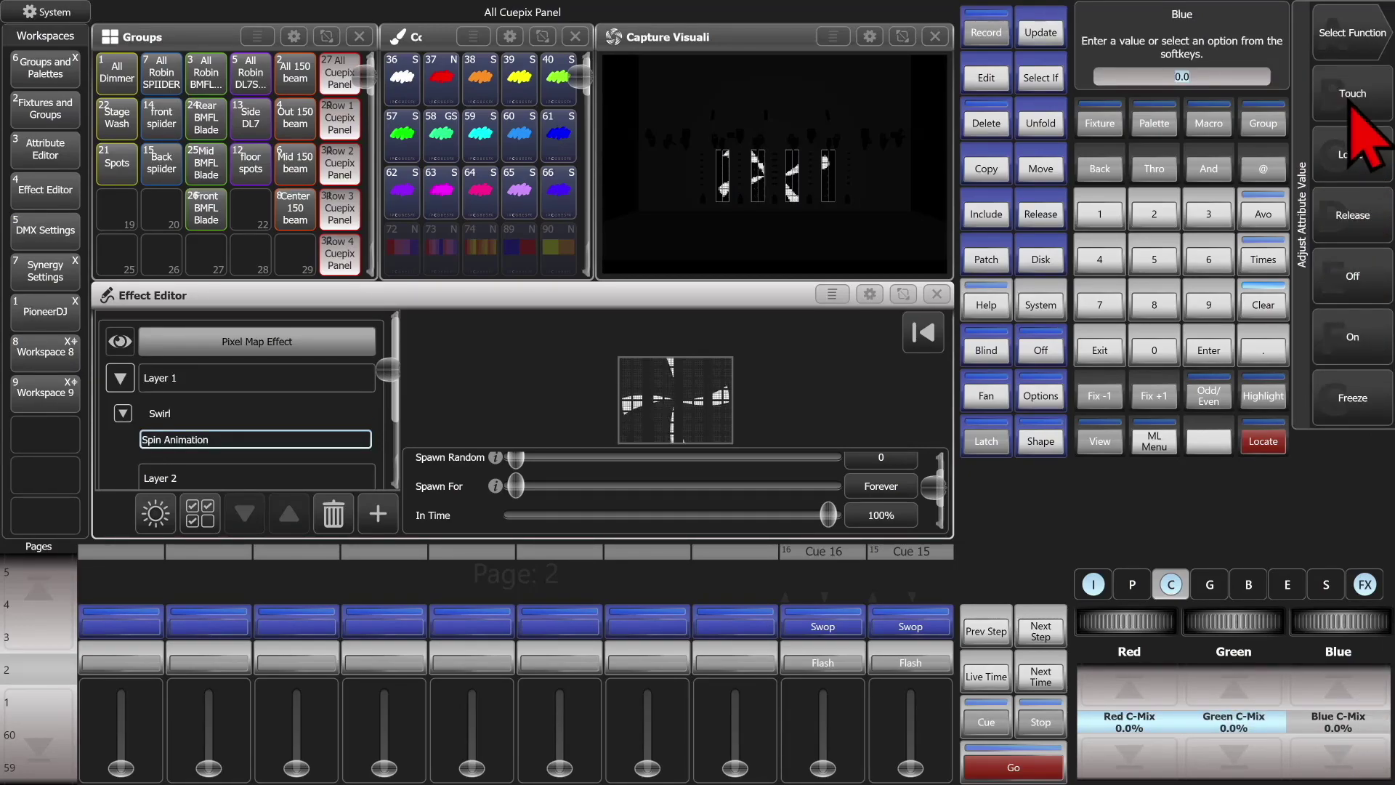
{"action": "left_click", "coordinate": [1352, 108]}
Record the effect with the touched dimmer and colour attributes as a Channel-mode cue on the eighth playback
{"action": "left_click", "coordinate": [992, 28]}
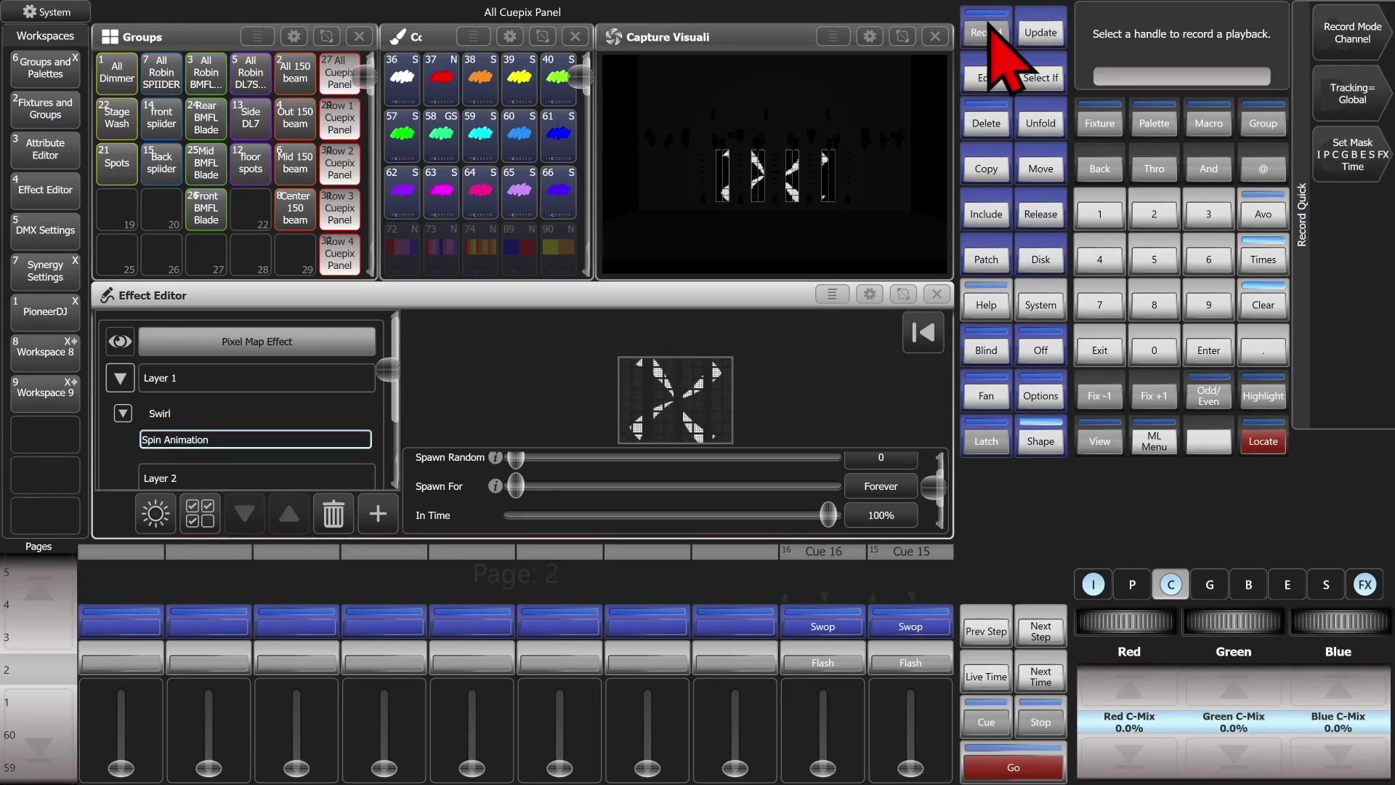
{"action": "left_click", "coordinate": [734, 625]}
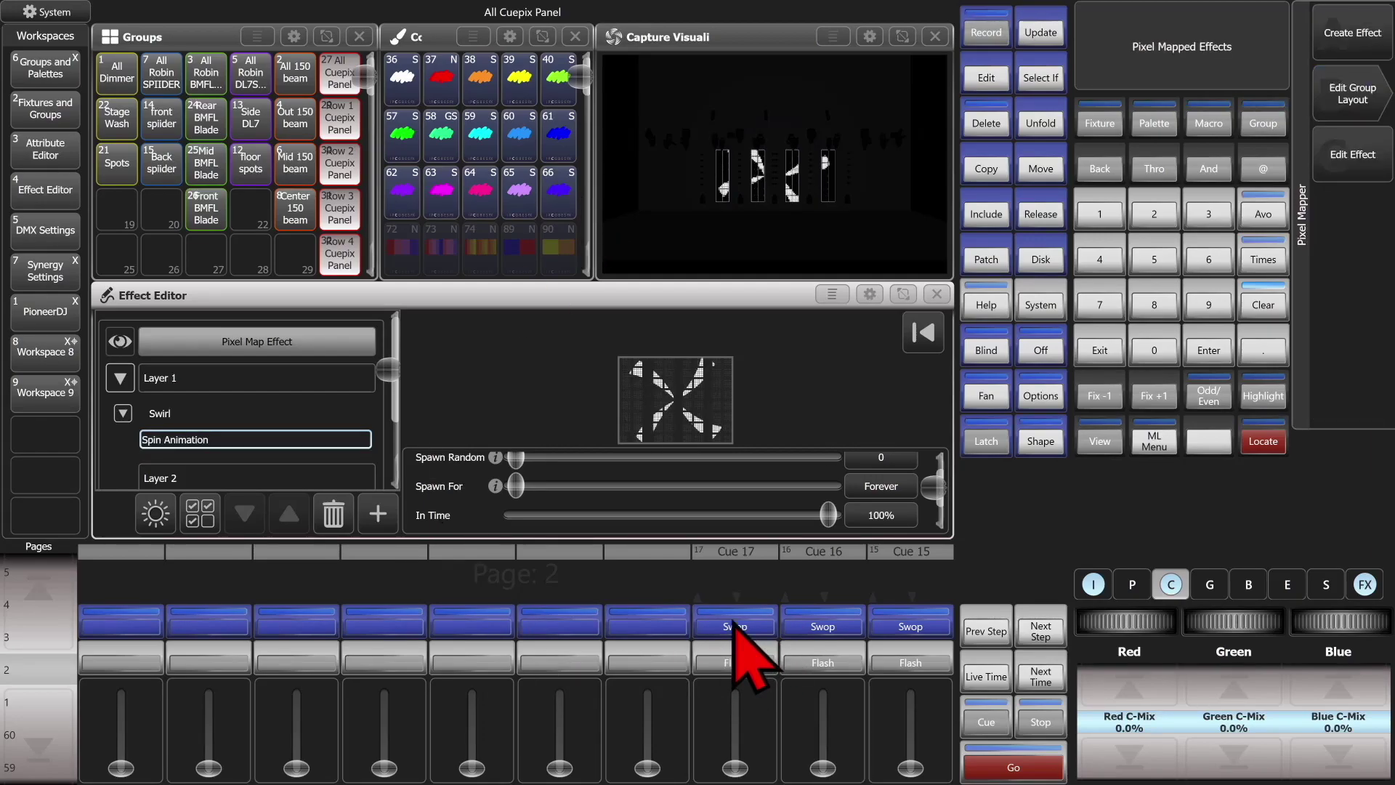
{"action": "left_click", "coordinate": [1099, 347]}
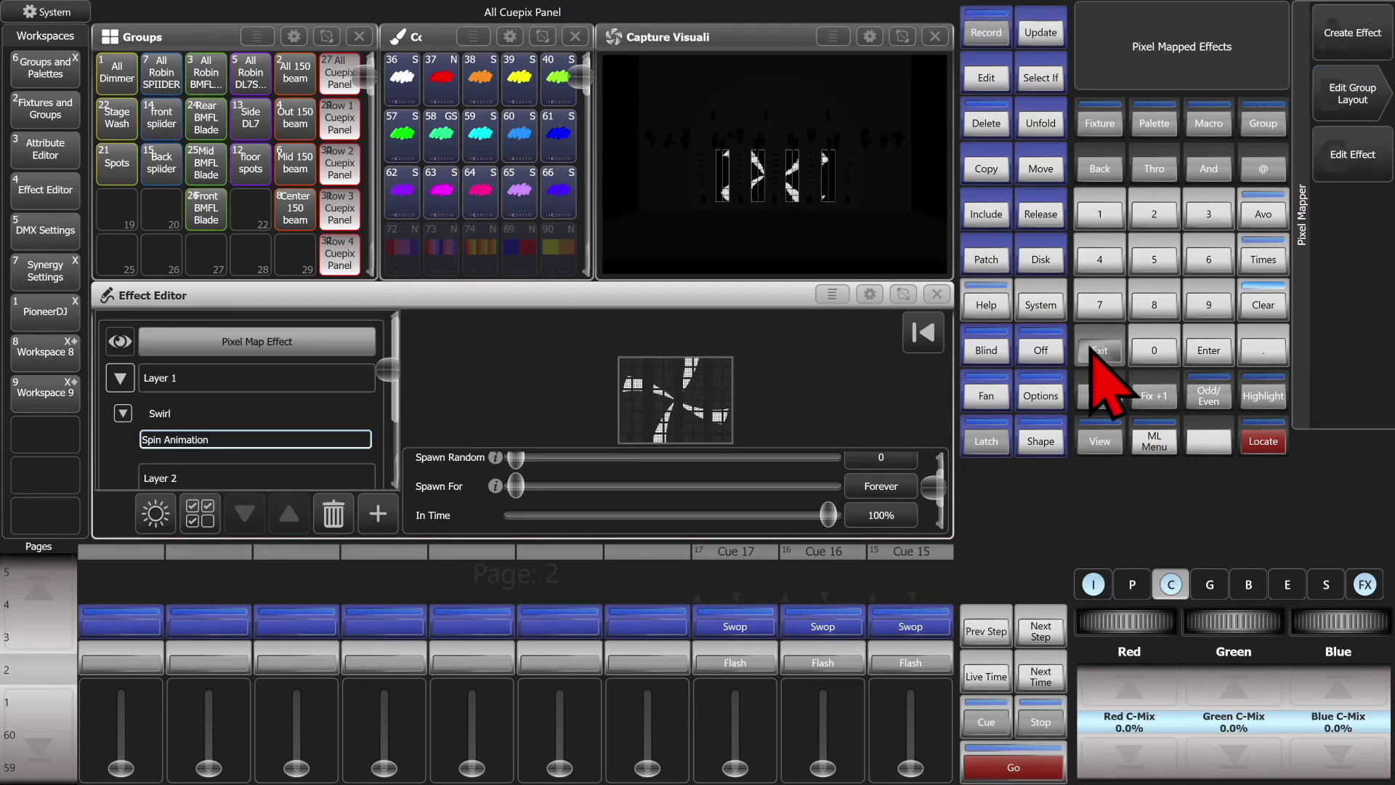
Clear the programmer and raise the eighth playback's fader to play the newly recorded cue
{"action": "left_click", "coordinate": [1268, 303]}
{"action": "left_click", "coordinate": [1267, 304]}
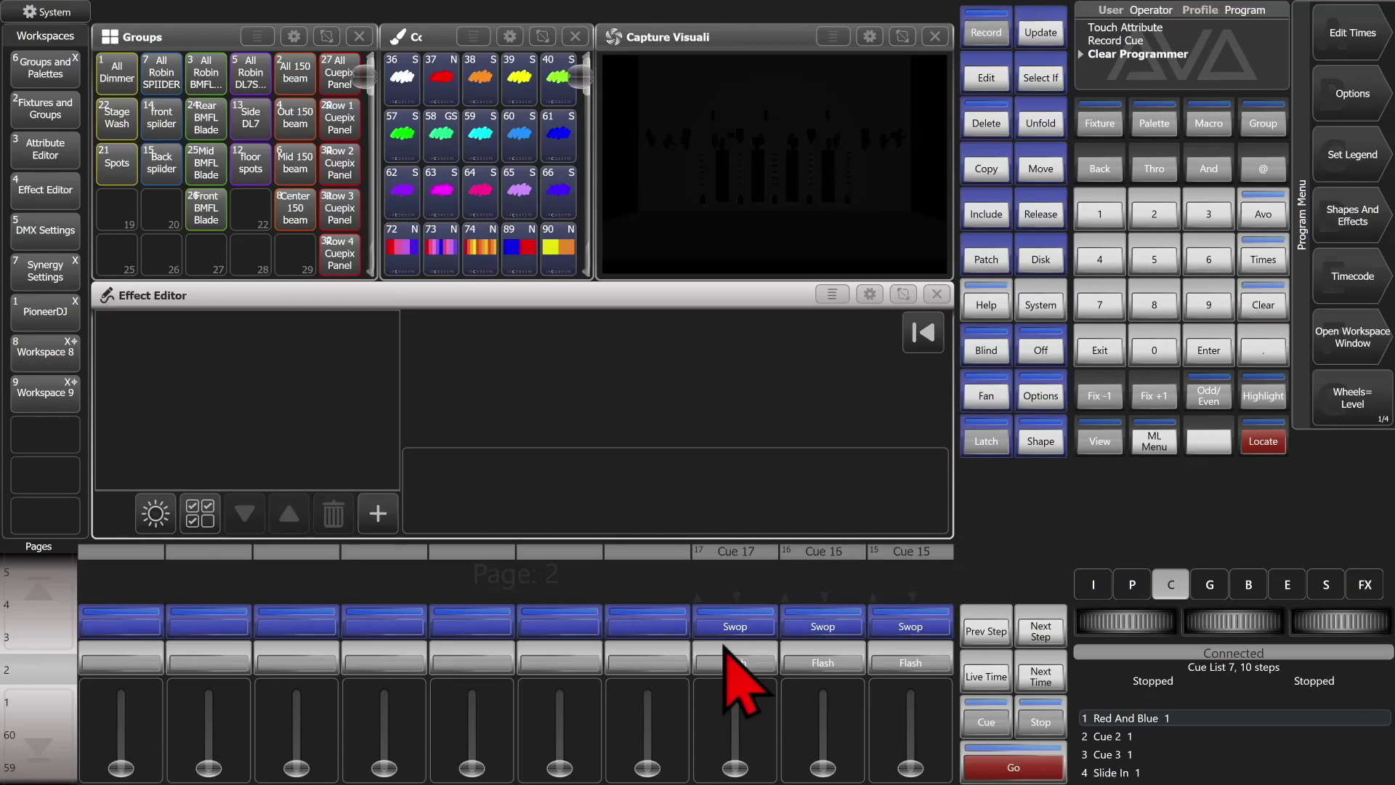
{"action": "left_click_drag", "start_coordinate": [734, 767], "coordinate": [732, 678]}
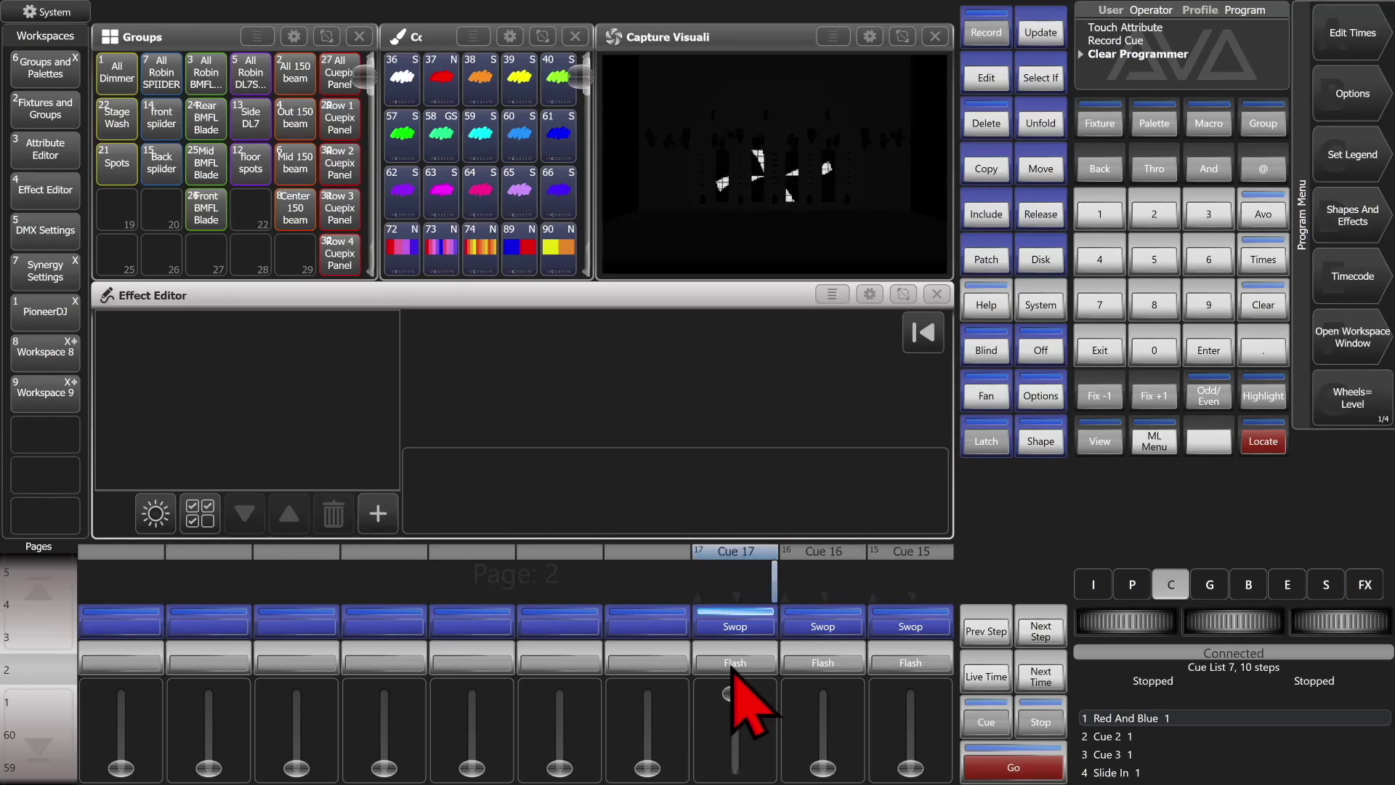